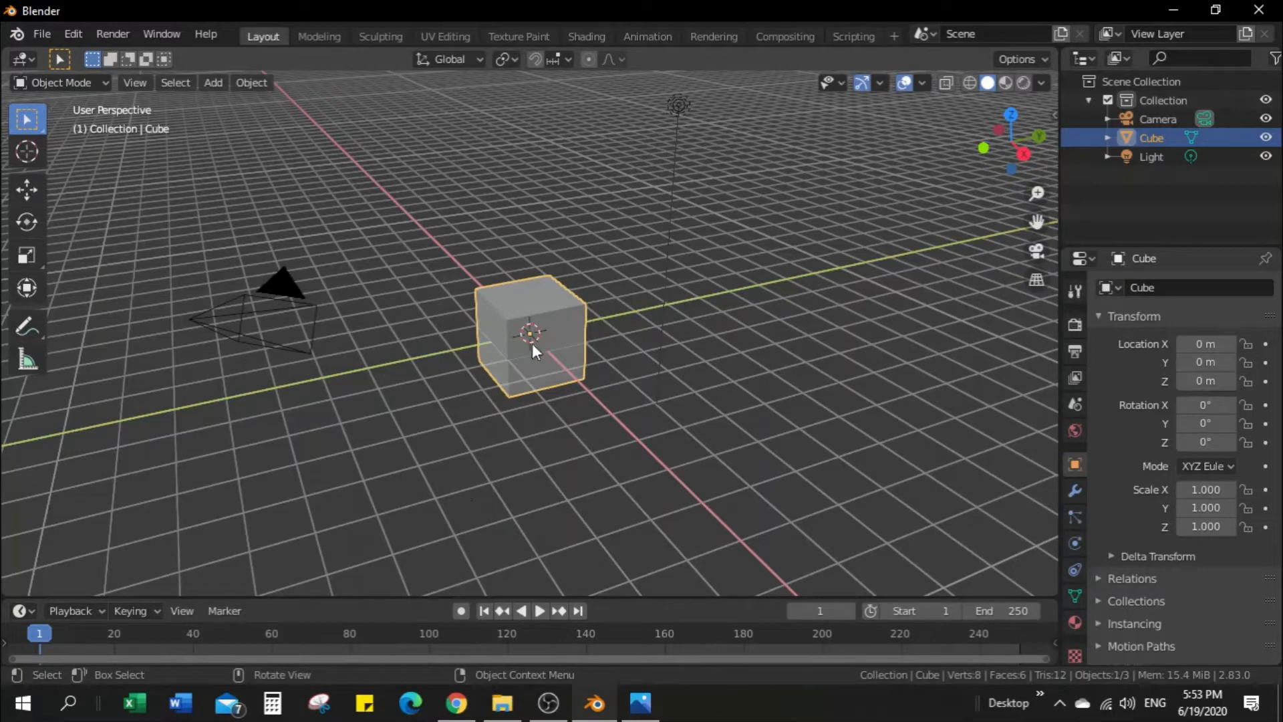
Scale the default cube up uniformly to about 17.7 times its size
left_click(601, 362)
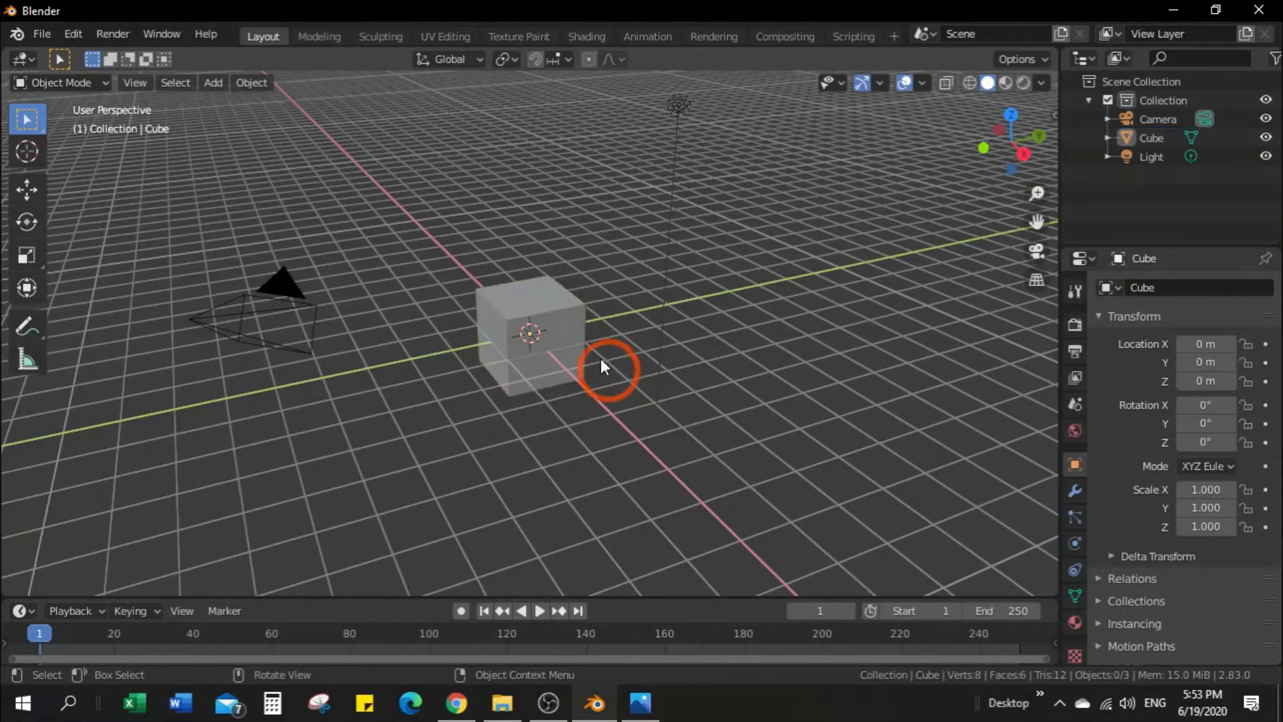
left_click(555, 317)
key("s")
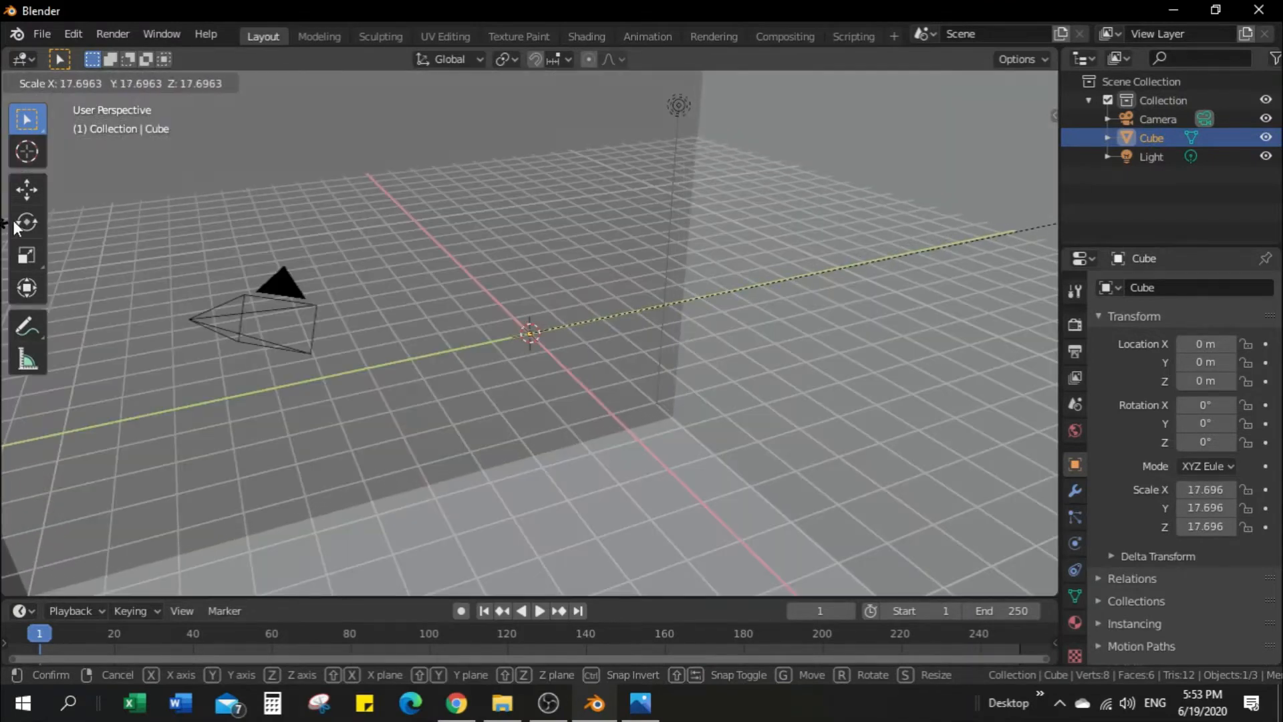
left_click(15, 227)
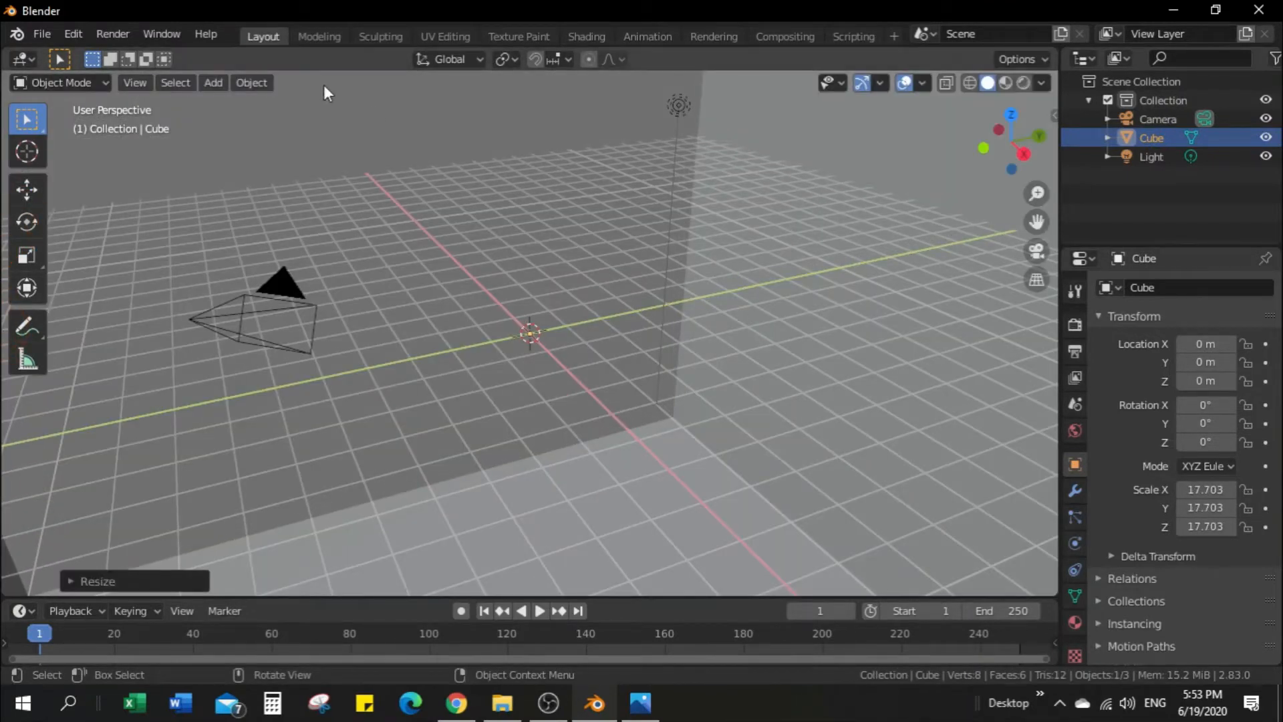
Add a monkey mesh at the scene origin
left_click(214, 83)
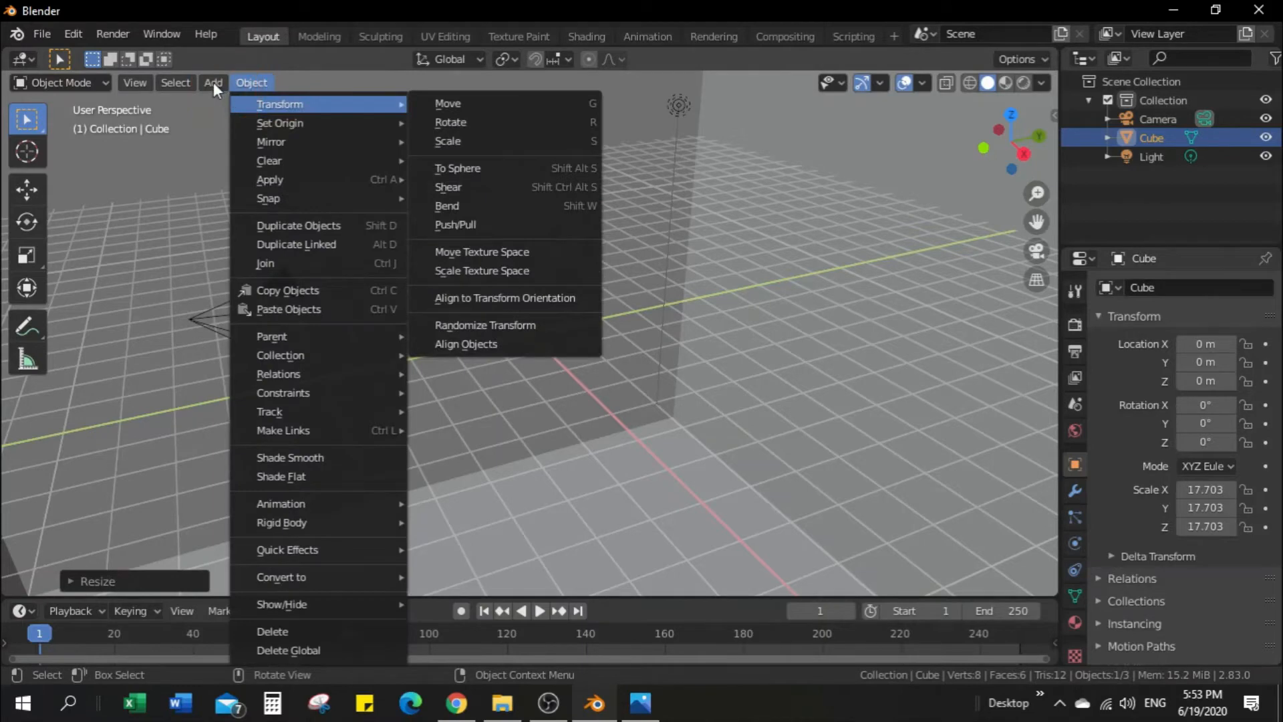
left_click(214, 84)
mouse_move(244, 105)
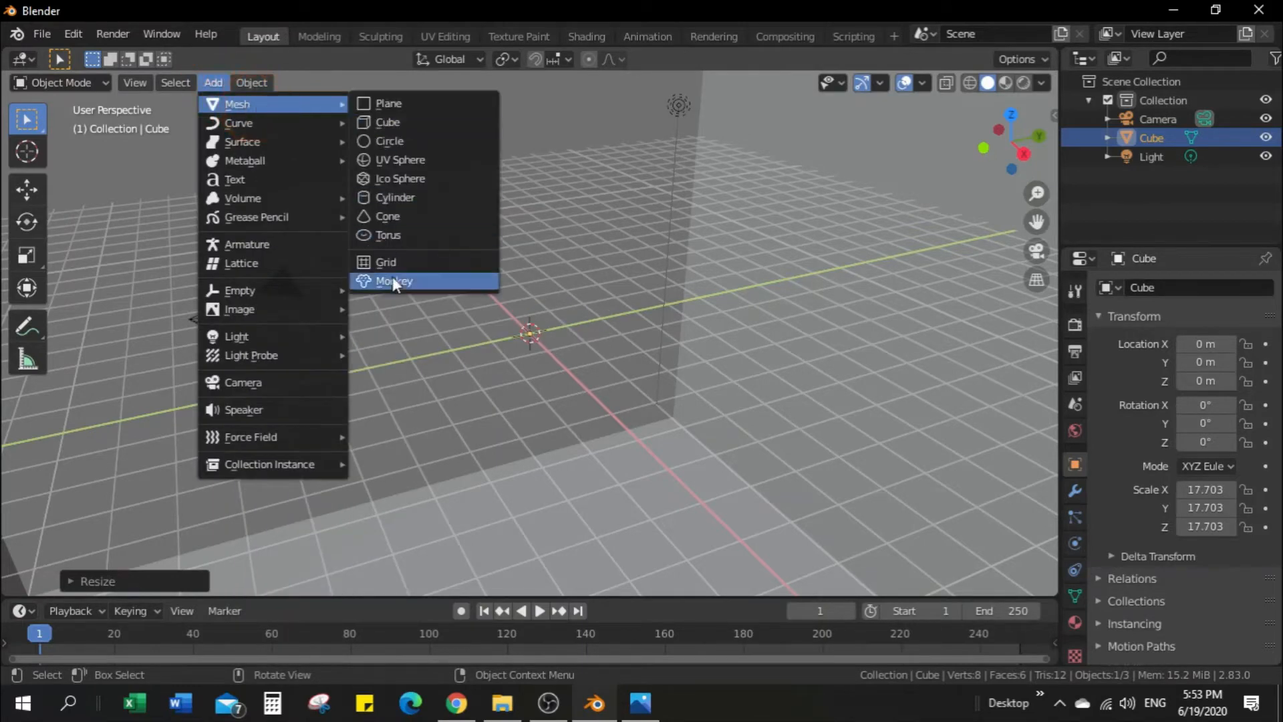
left_click(409, 283)
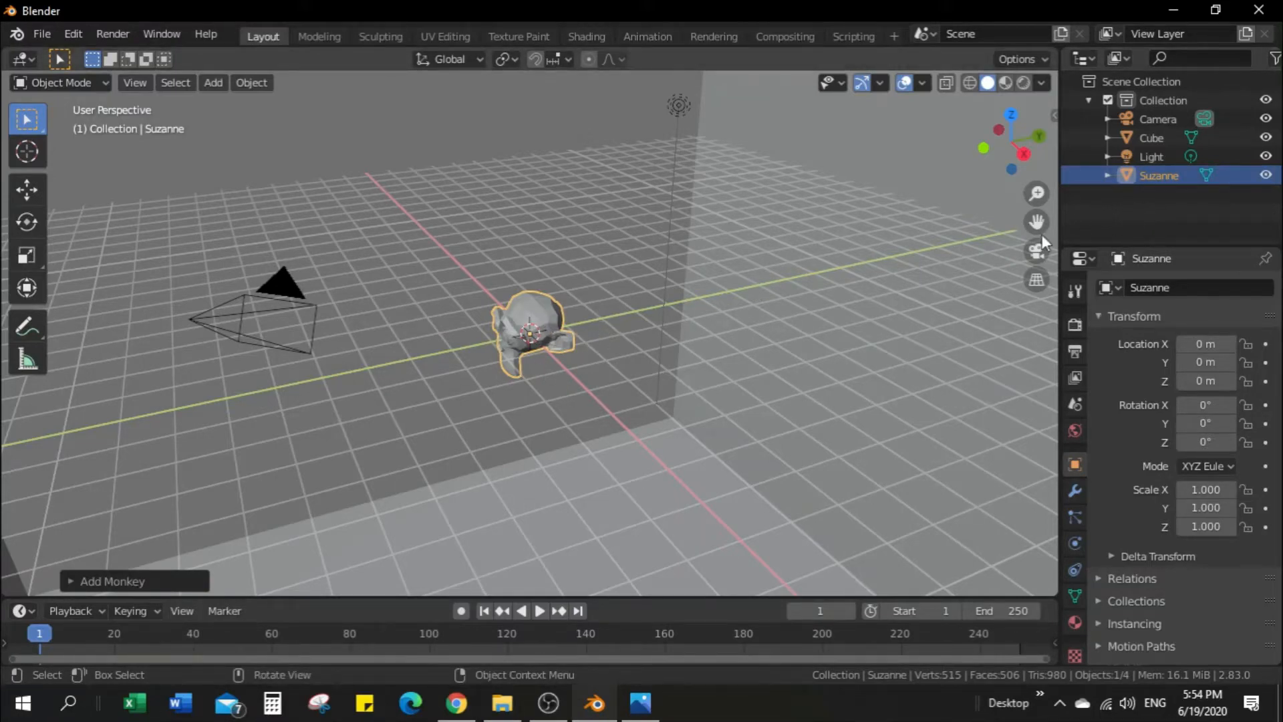
Create a new collection directly under the Scene Collection
right_click(1109, 210)
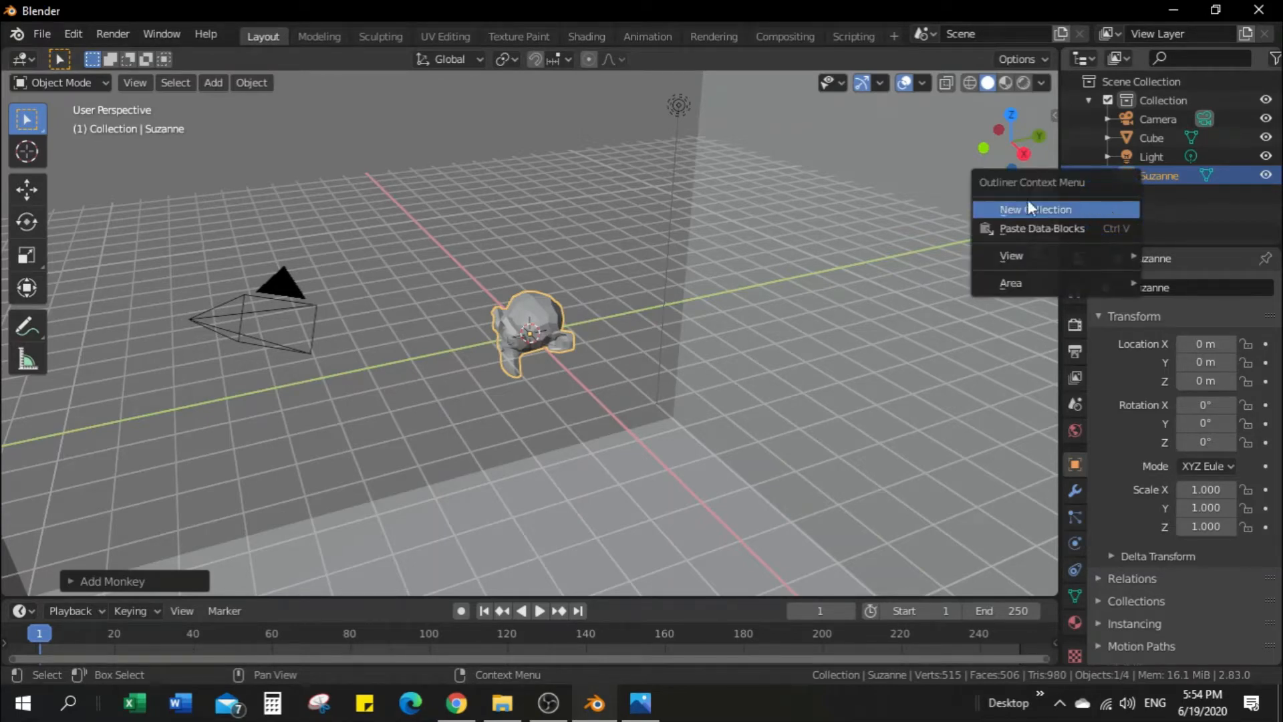
left_click(1050, 209)
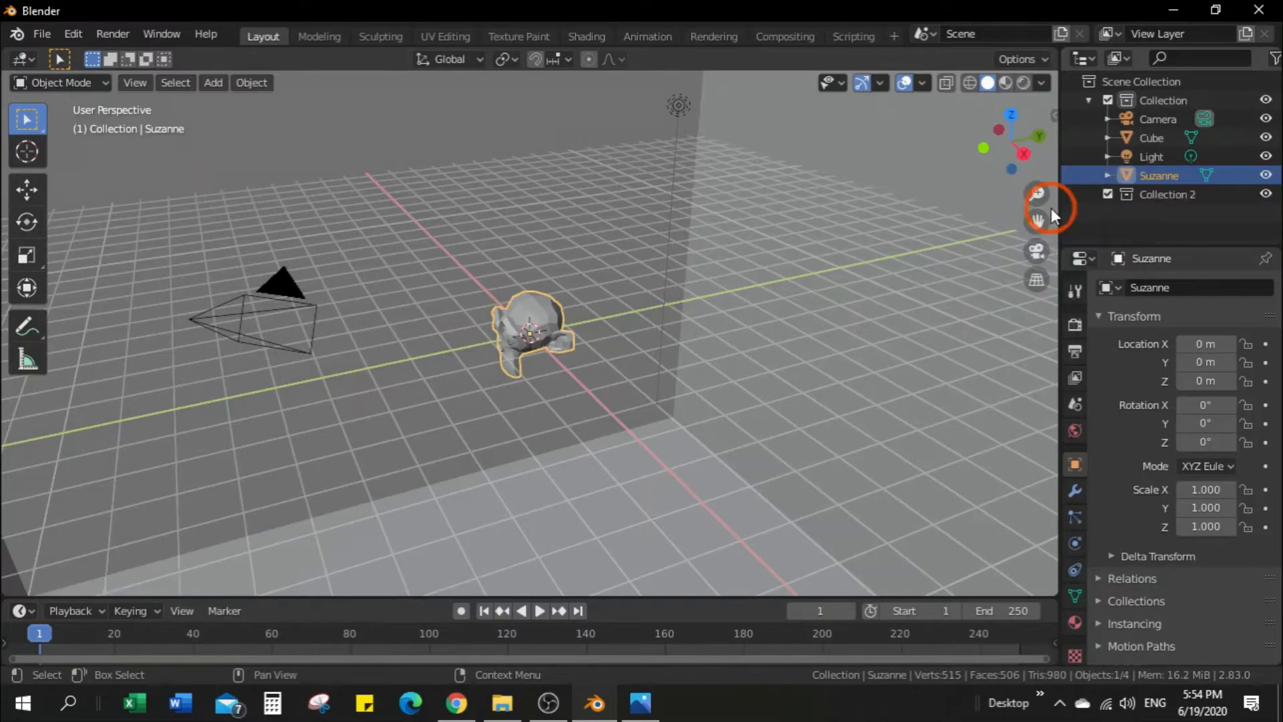
Add a nested collection inside Collection 2 and delete it again
right_click(1141, 197)
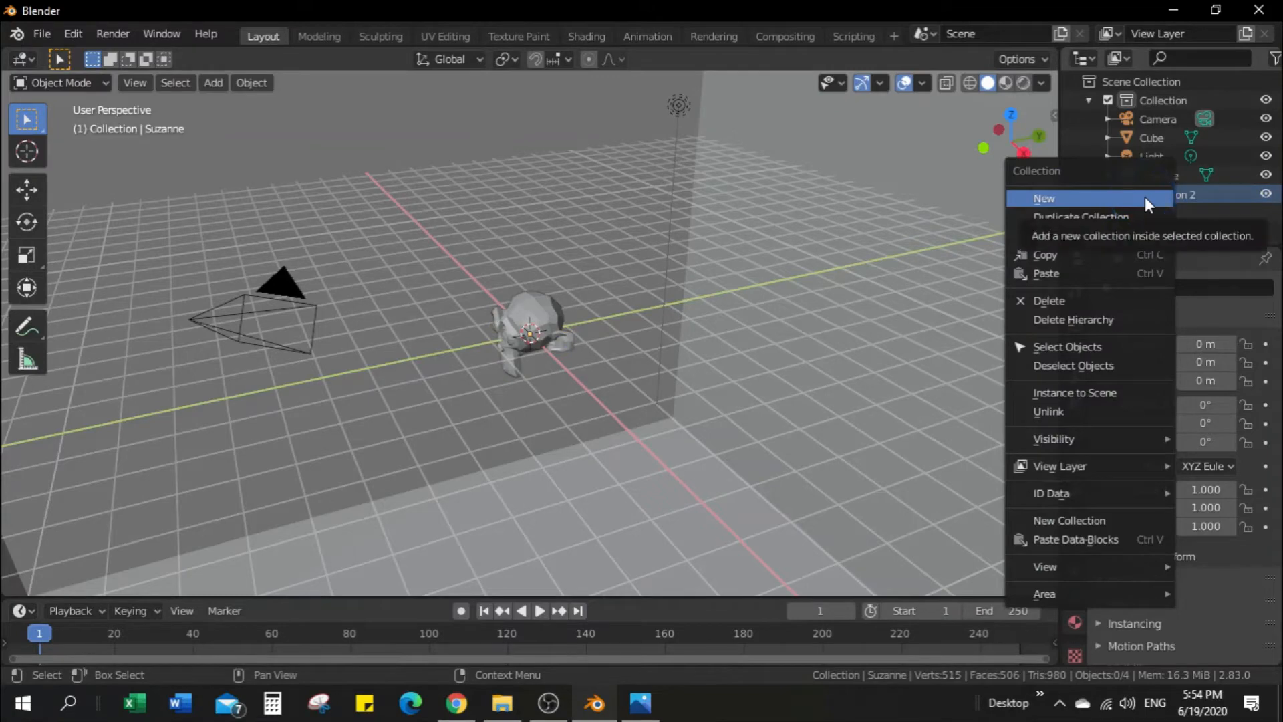
left_click(1145, 197)
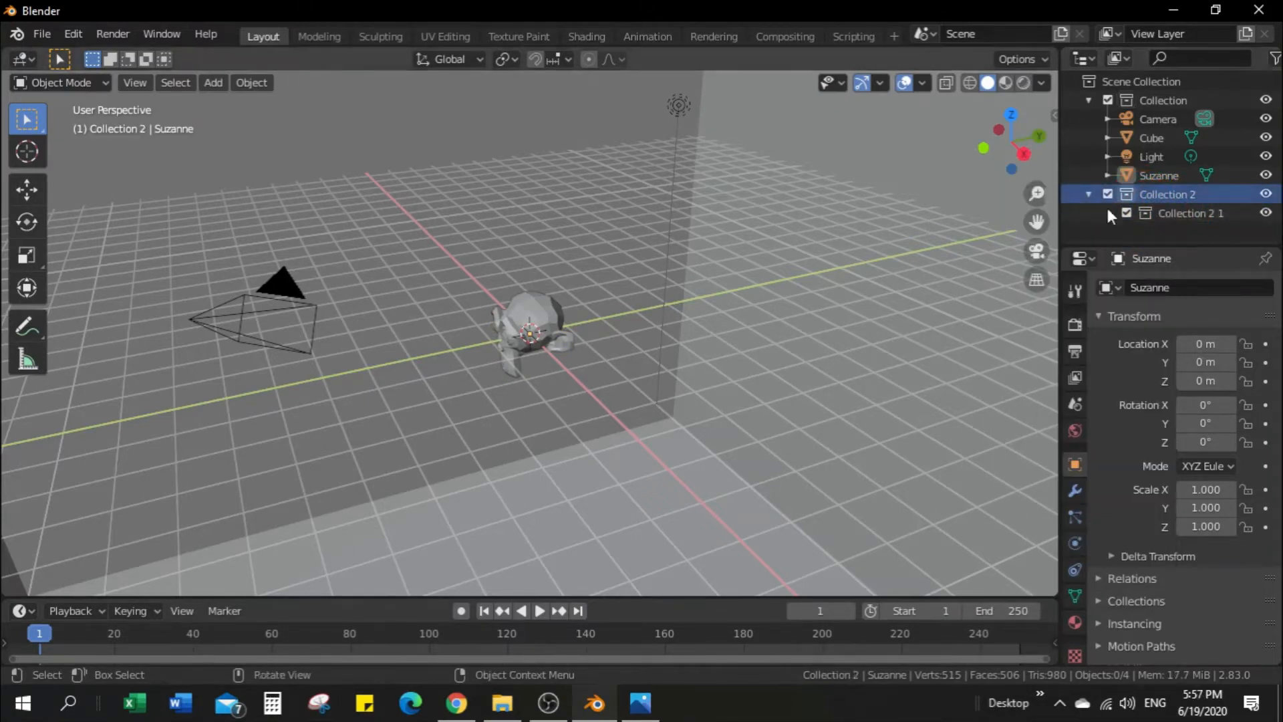
left_click(1206, 215)
key("Delete")
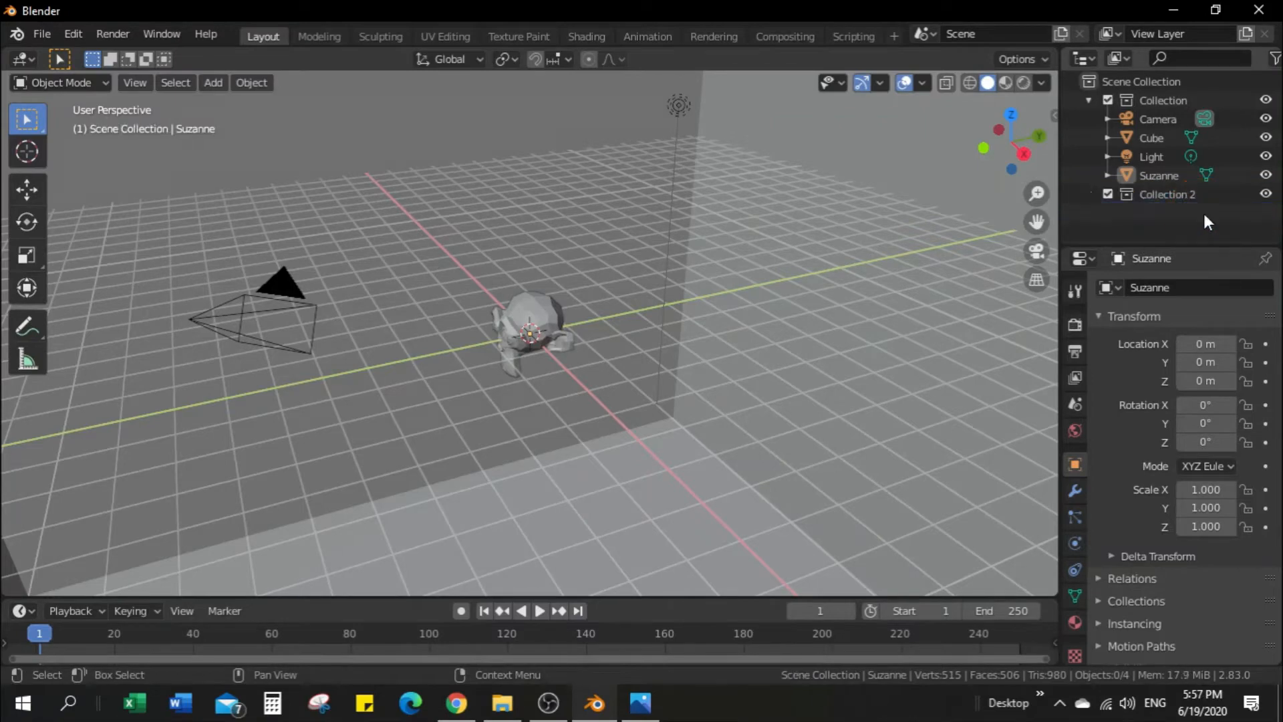
Rename Collection 2 as "car" and move the Suzanne object into it
left_click(1166, 194)
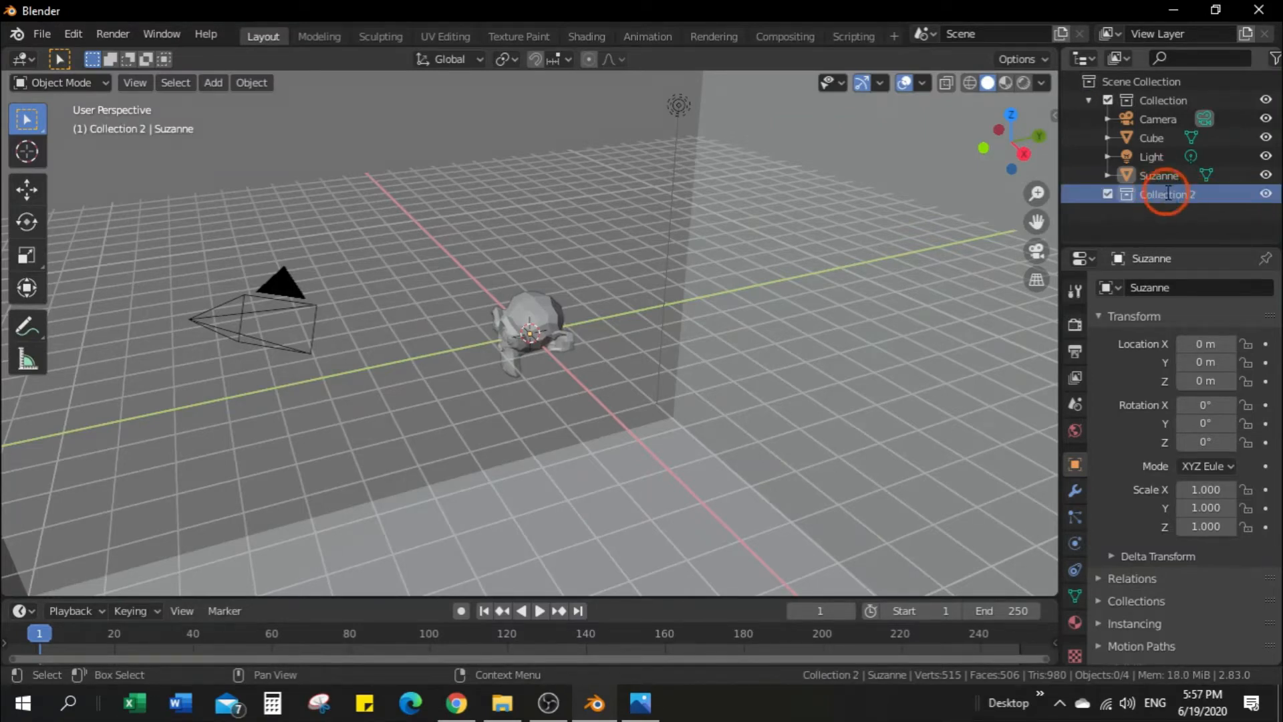
double_click(1166, 194)
type("ca")
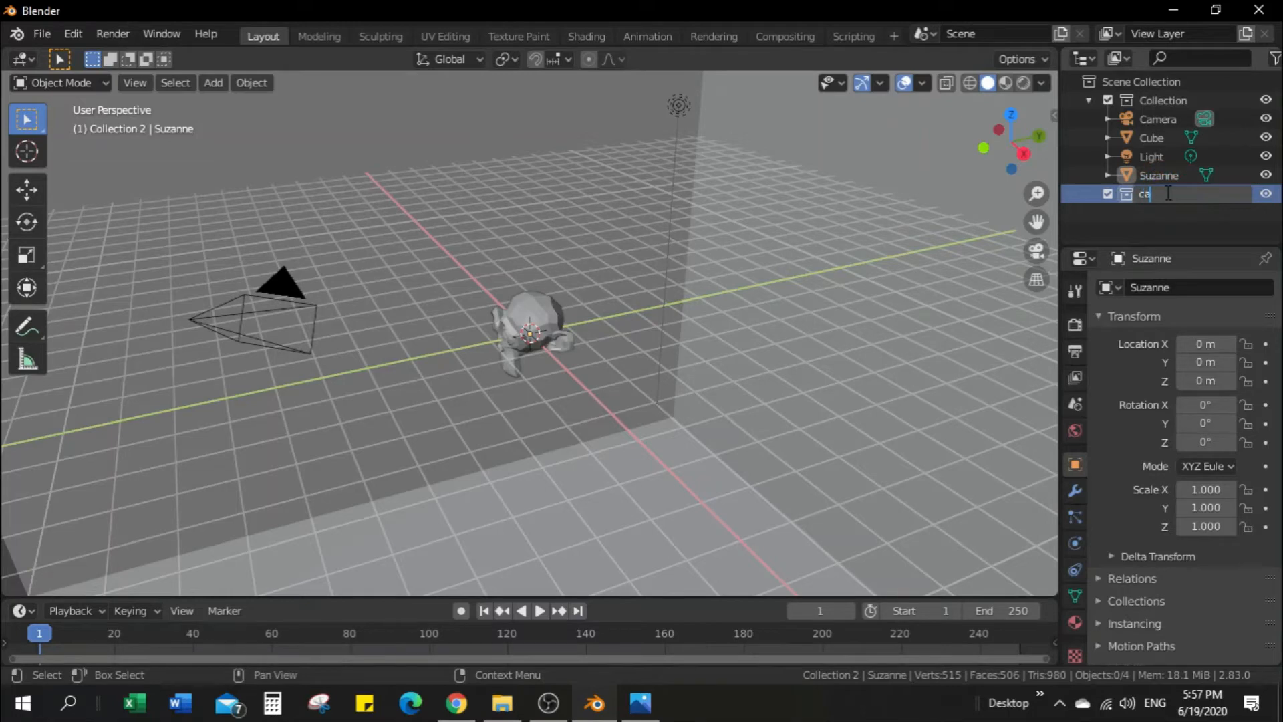
type("r")
left_click(1139, 225)
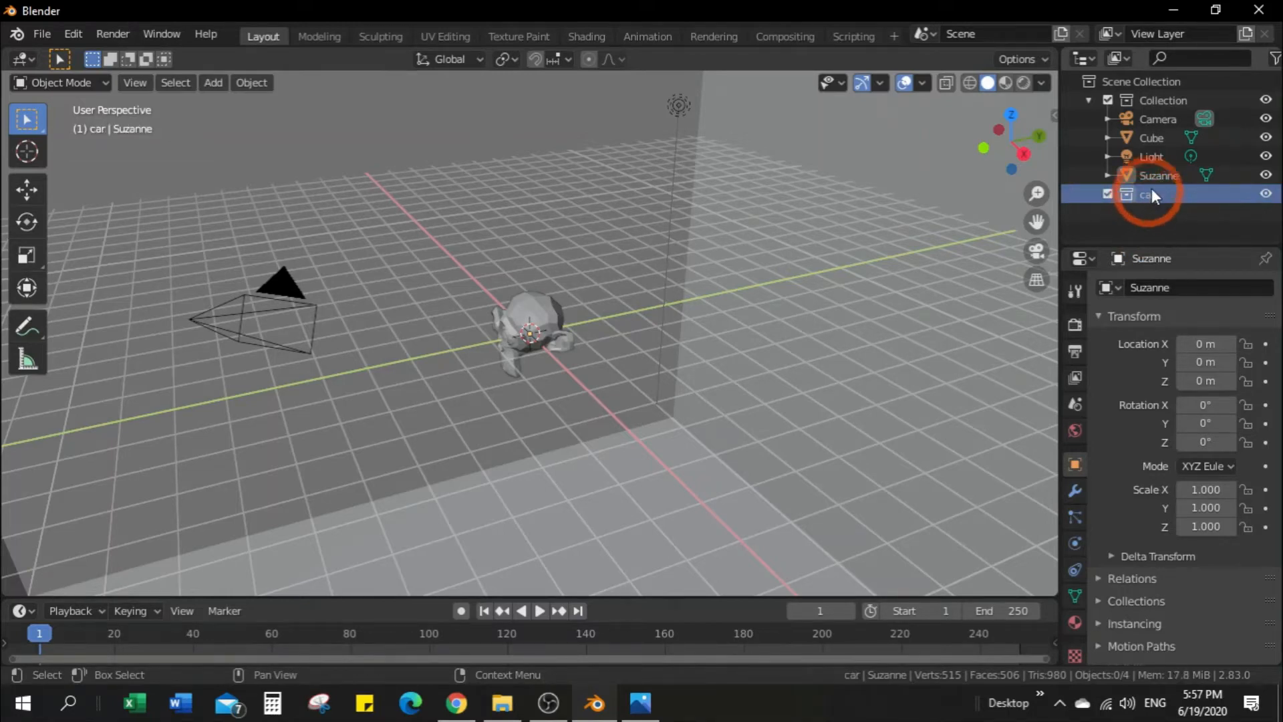
left_click_drag(1154, 177, 1160, 191)
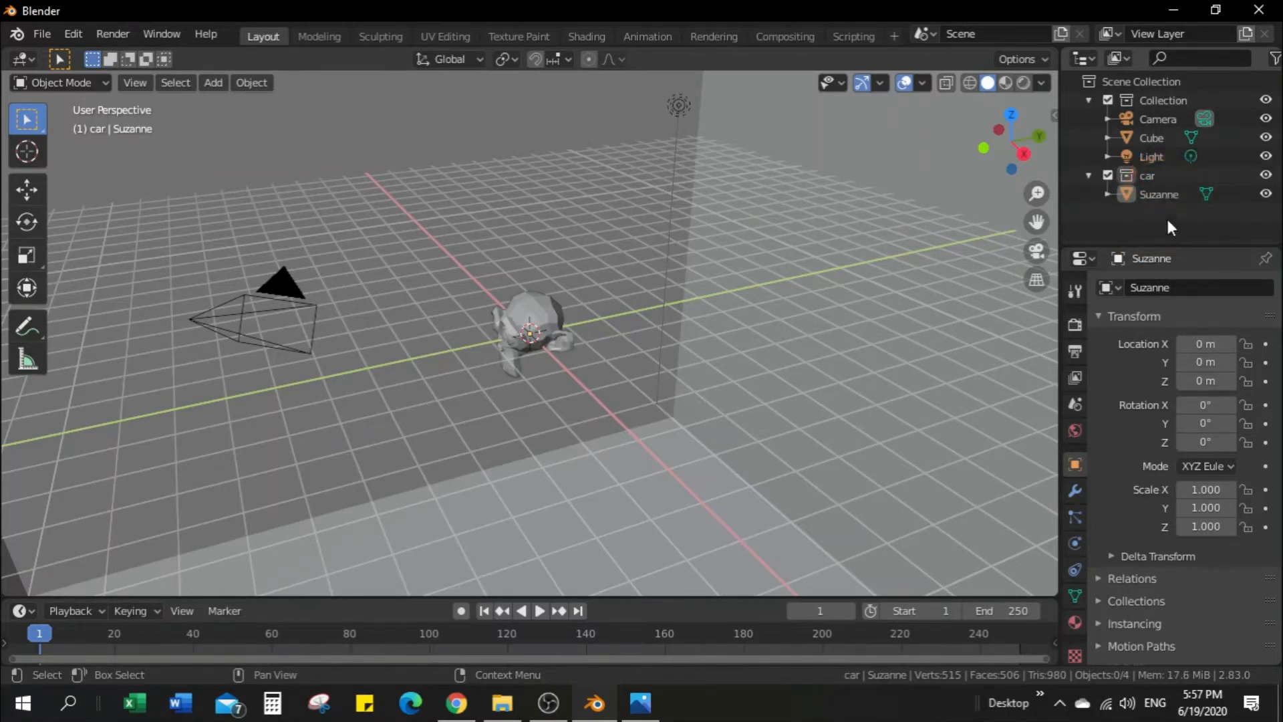
Create another collection named "bg" and move the Cube object into it
right_click(1129, 211)
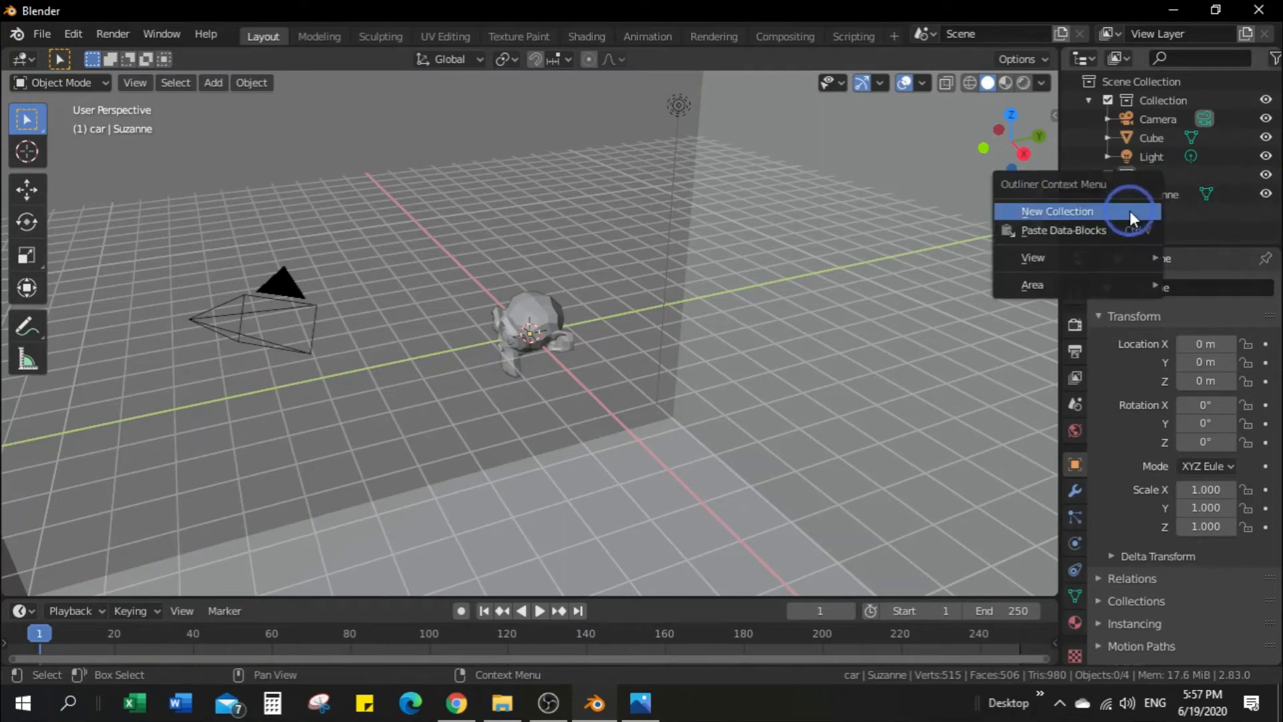
left_click(1106, 210)
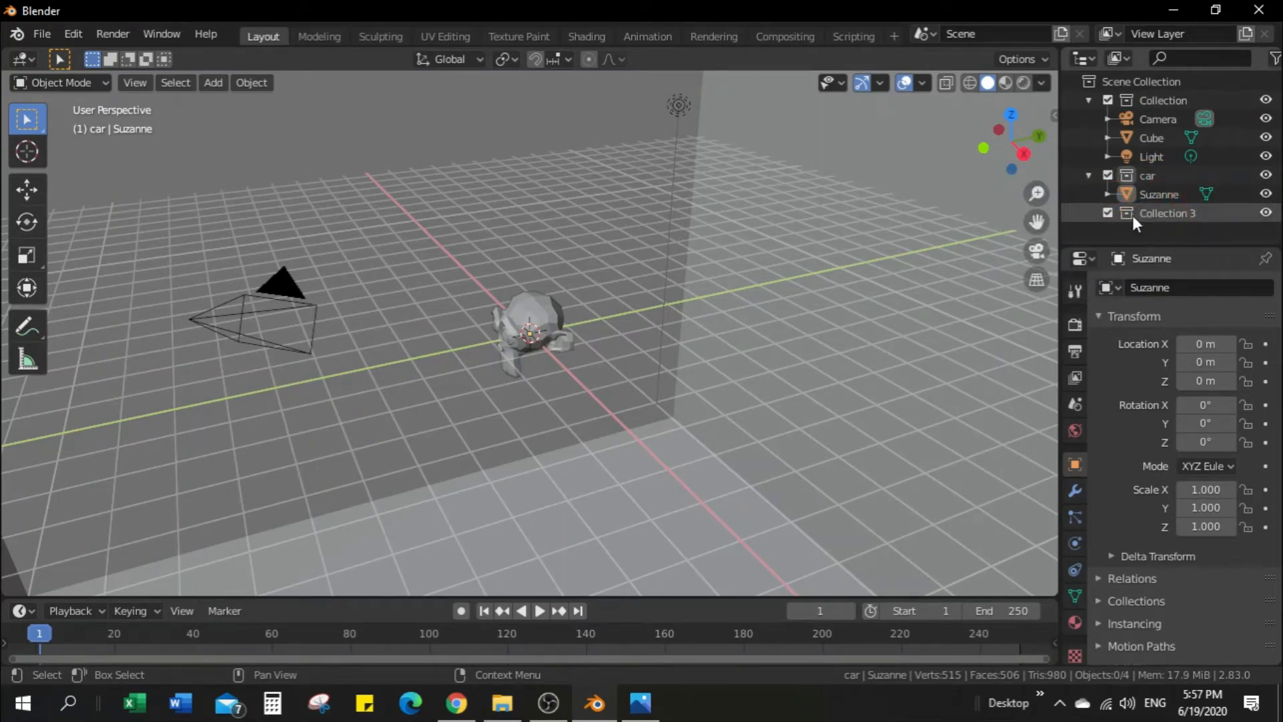
double_click(1159, 212)
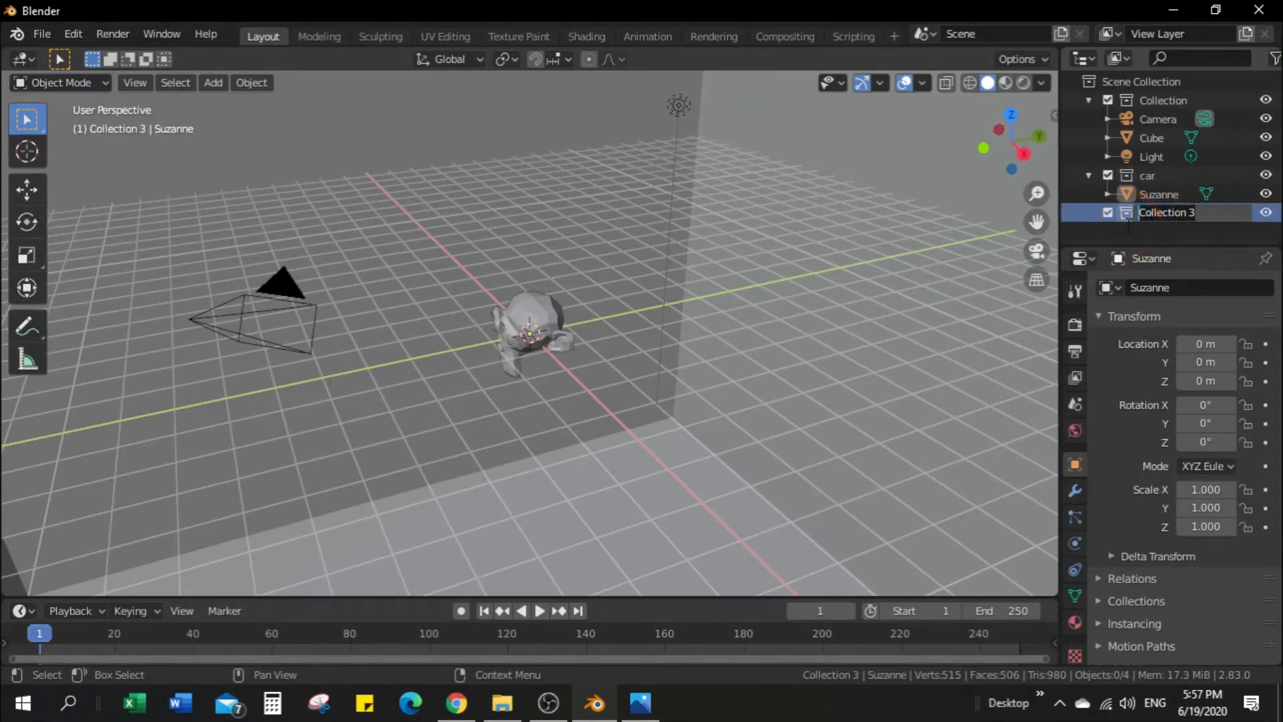
type("bg")
key("Return")
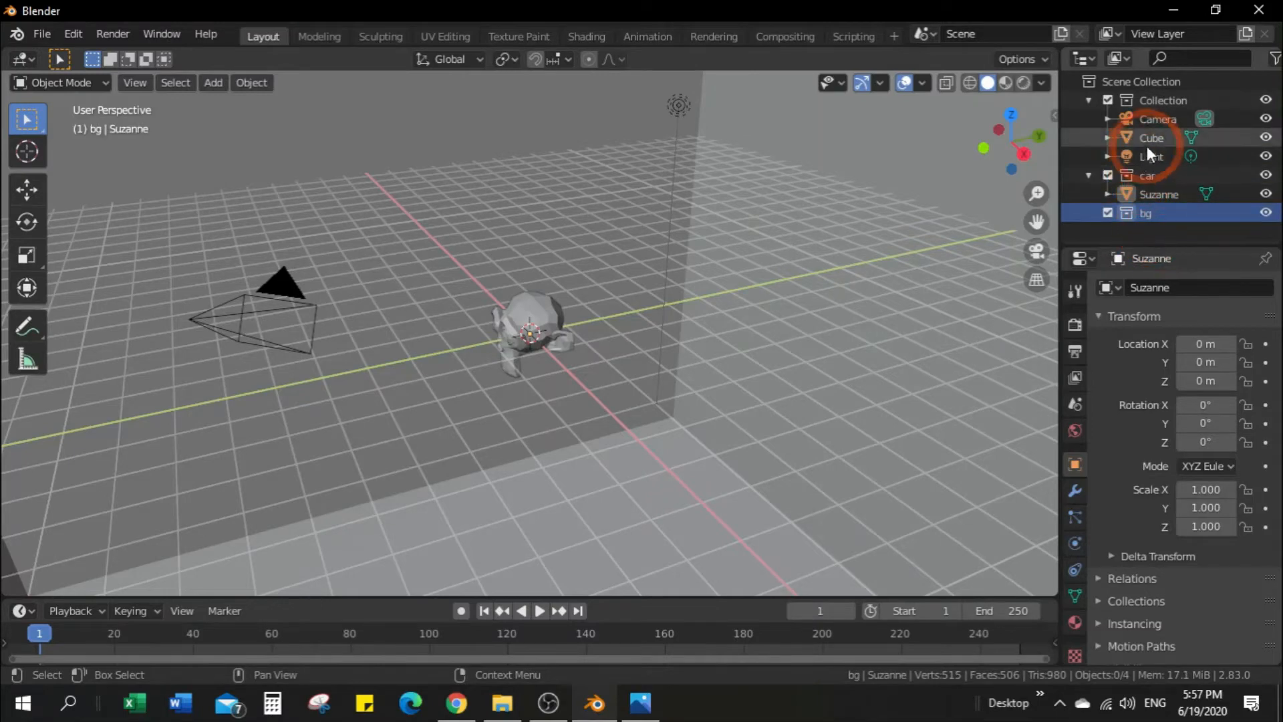
left_click_drag(1150, 138, 1148, 219)
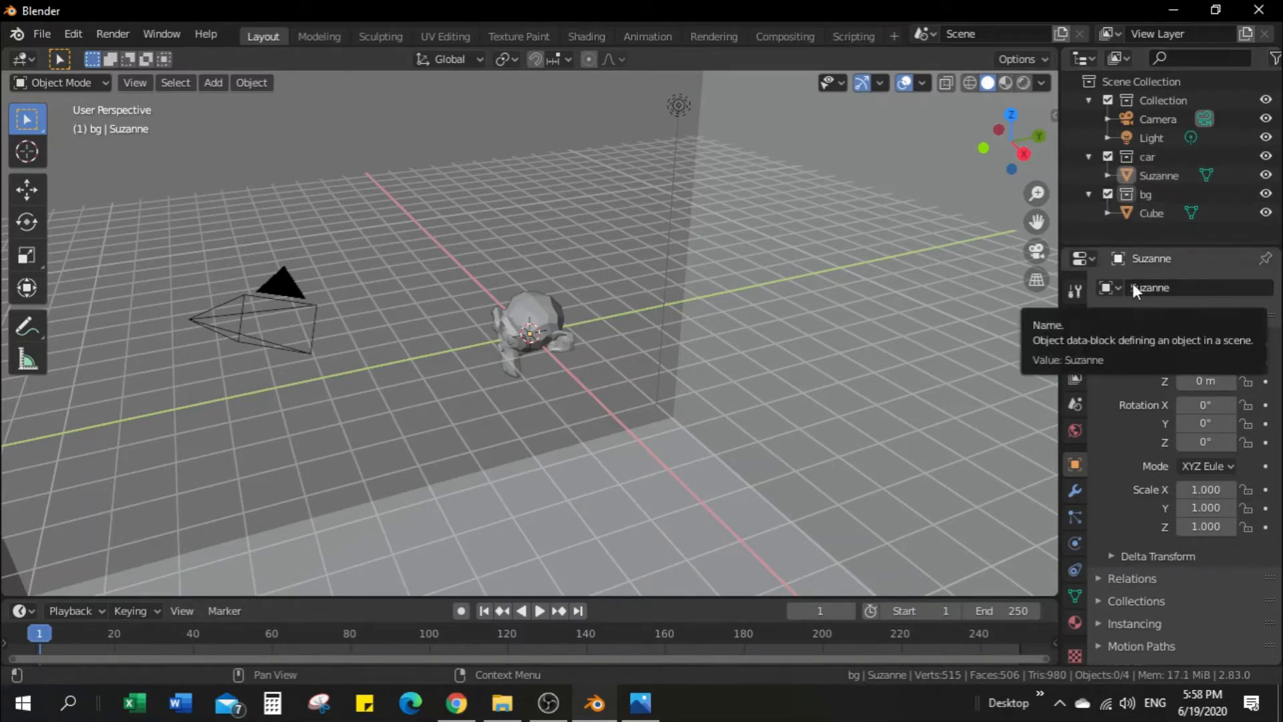
Exclude the bg and car collections from the view layer in turn and together, and include both again
left_click(1109, 192)
left_click(1108, 192)
left_click(1108, 158)
left_click(1109, 158)
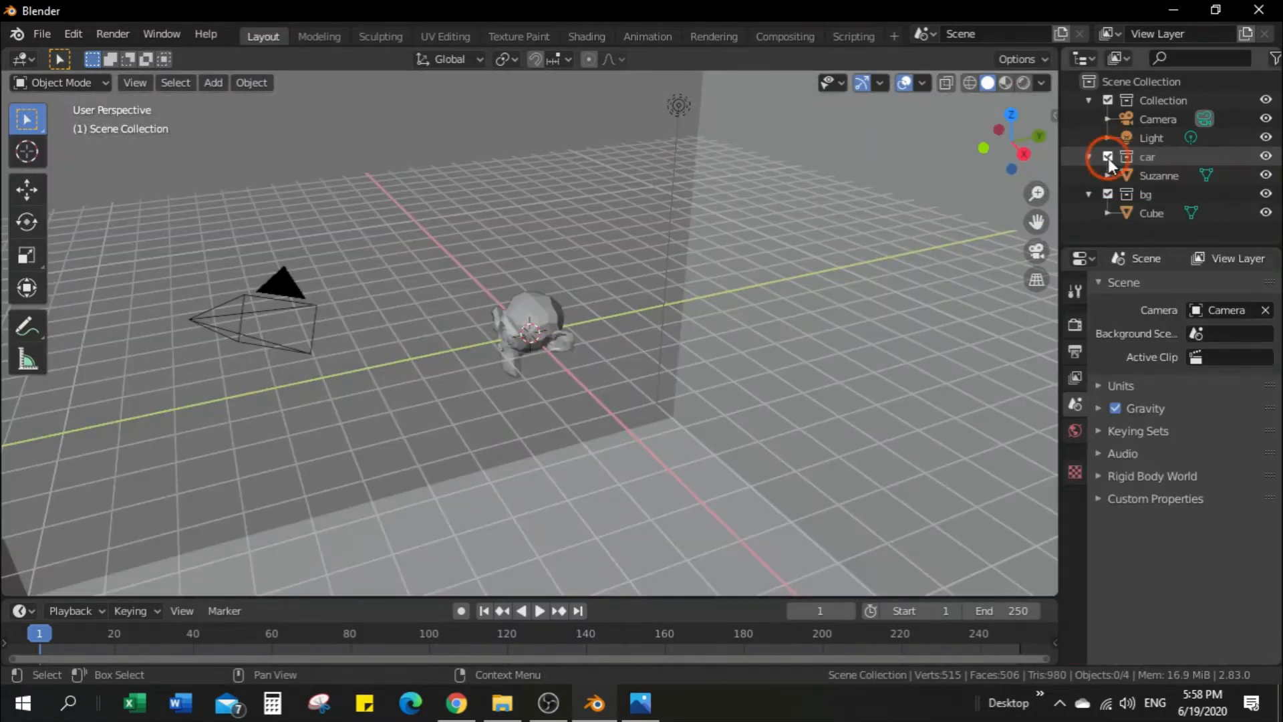
left_click(1109, 192)
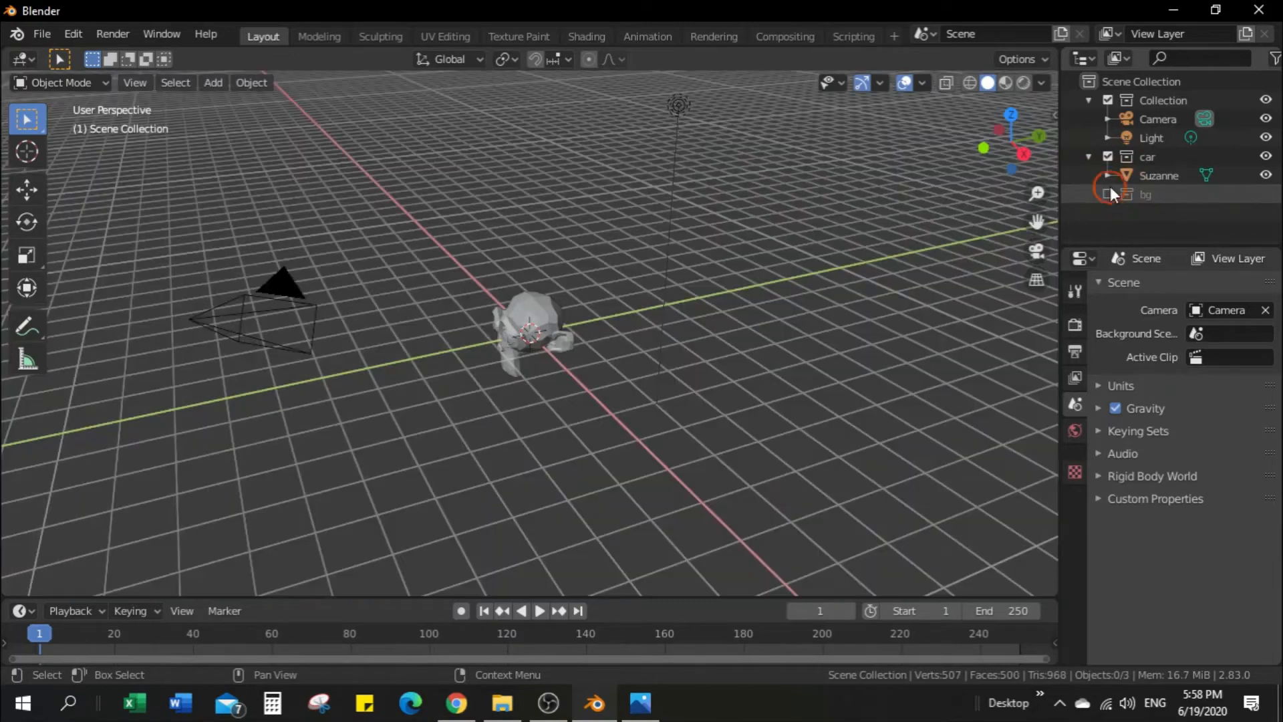
left_click(1108, 157)
left_click(1108, 158)
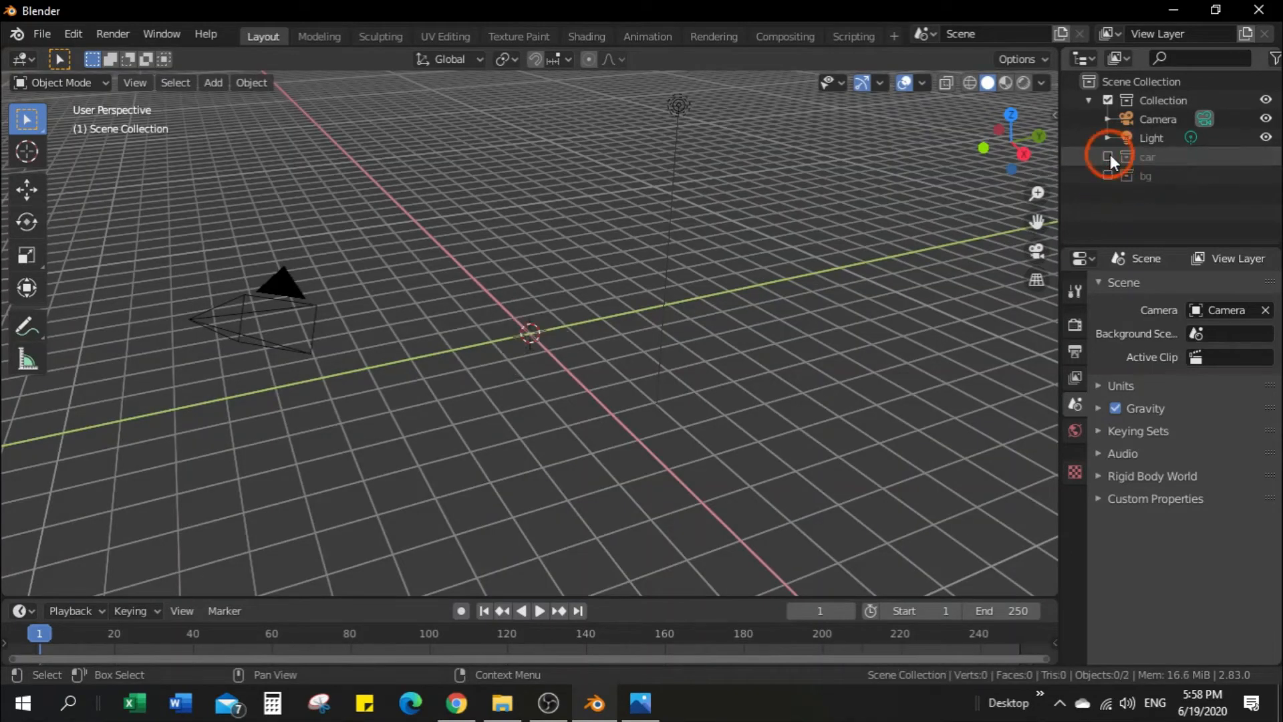
left_click(1110, 175)
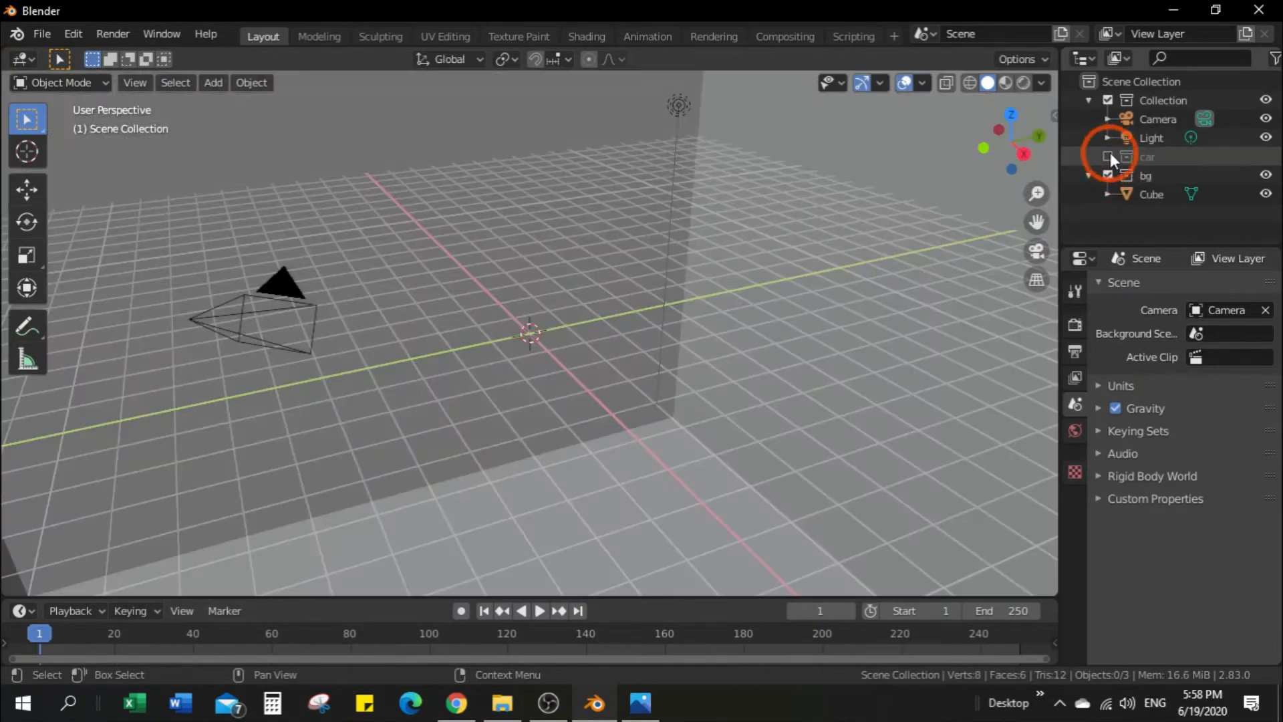
left_click(1108, 157)
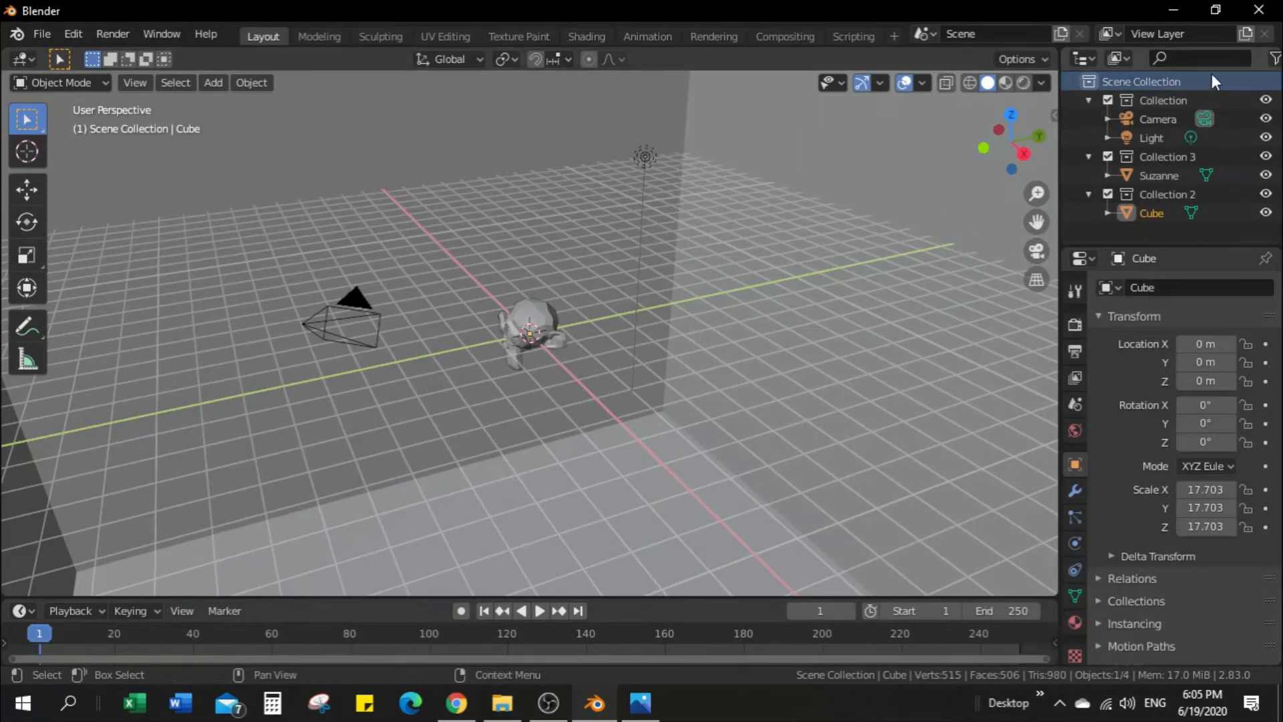
Add a second view layer and exclude Collection 3 and Collection 2 from it
left_click(1245, 33)
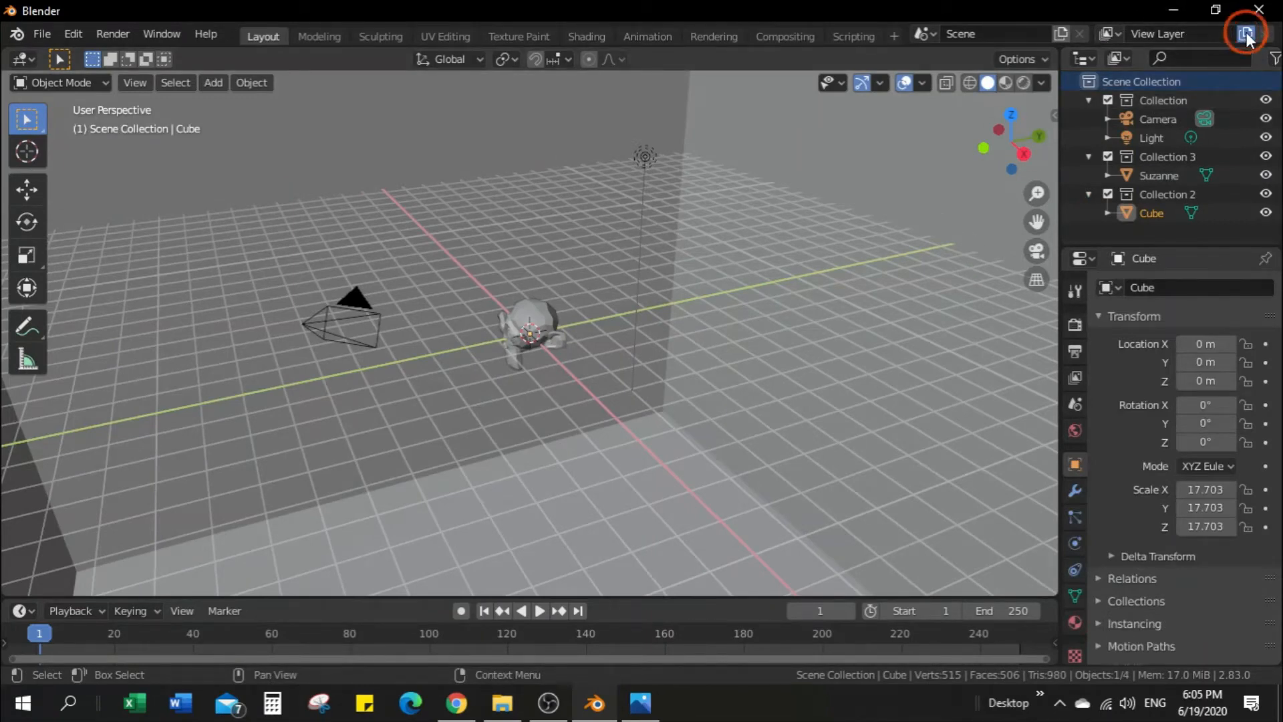
left_click(1137, 70)
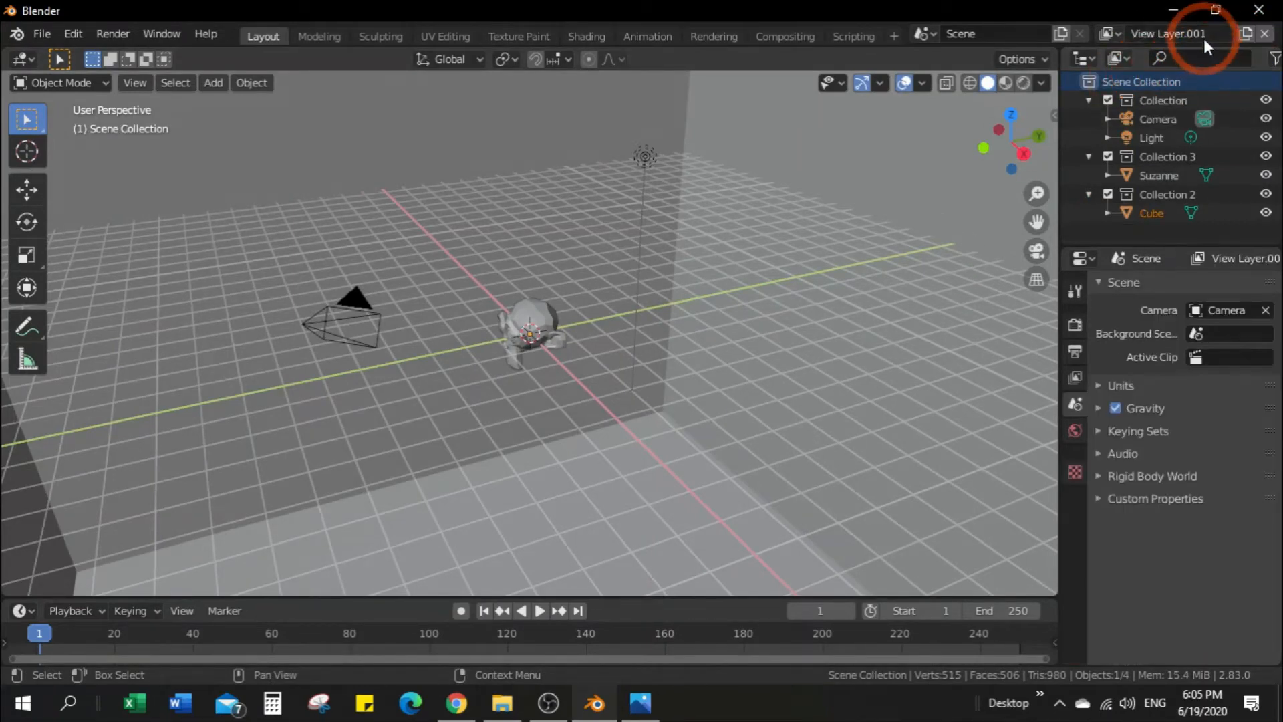
left_click(1109, 159)
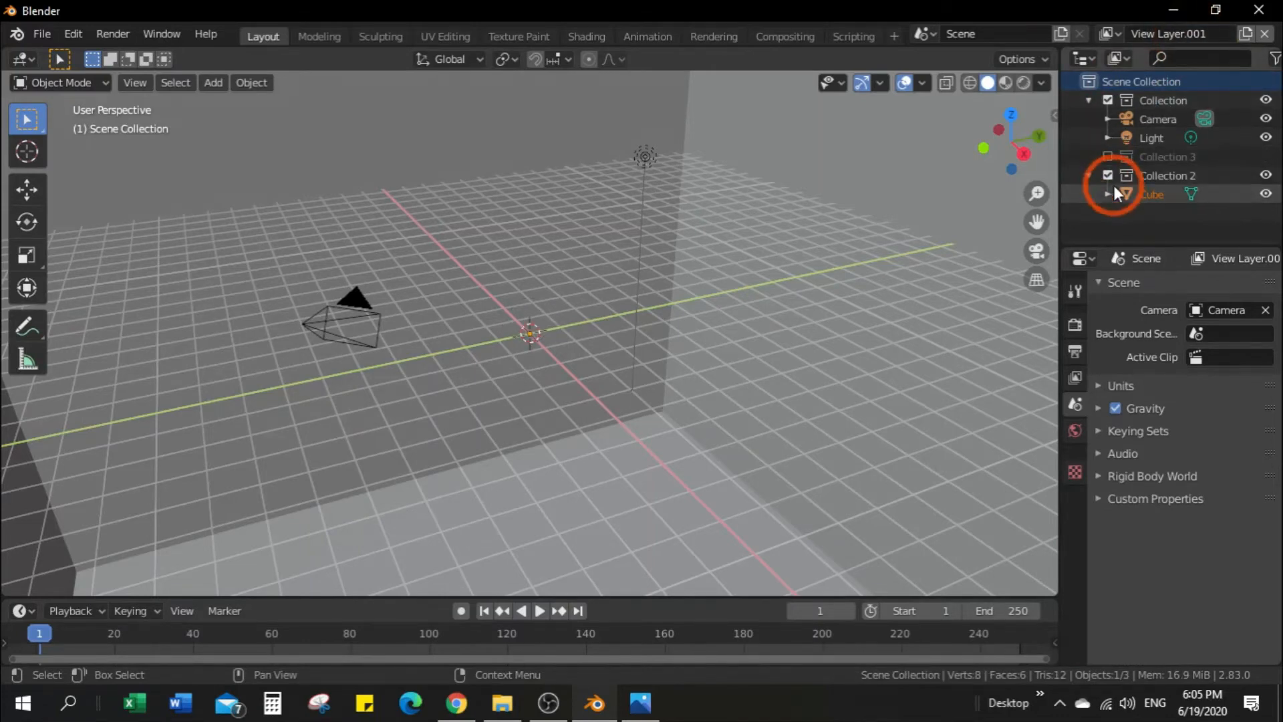
left_click(1109, 175)
Switch to the original View Layer to compare its collections, and return to View Layer.001
left_click(1110, 33)
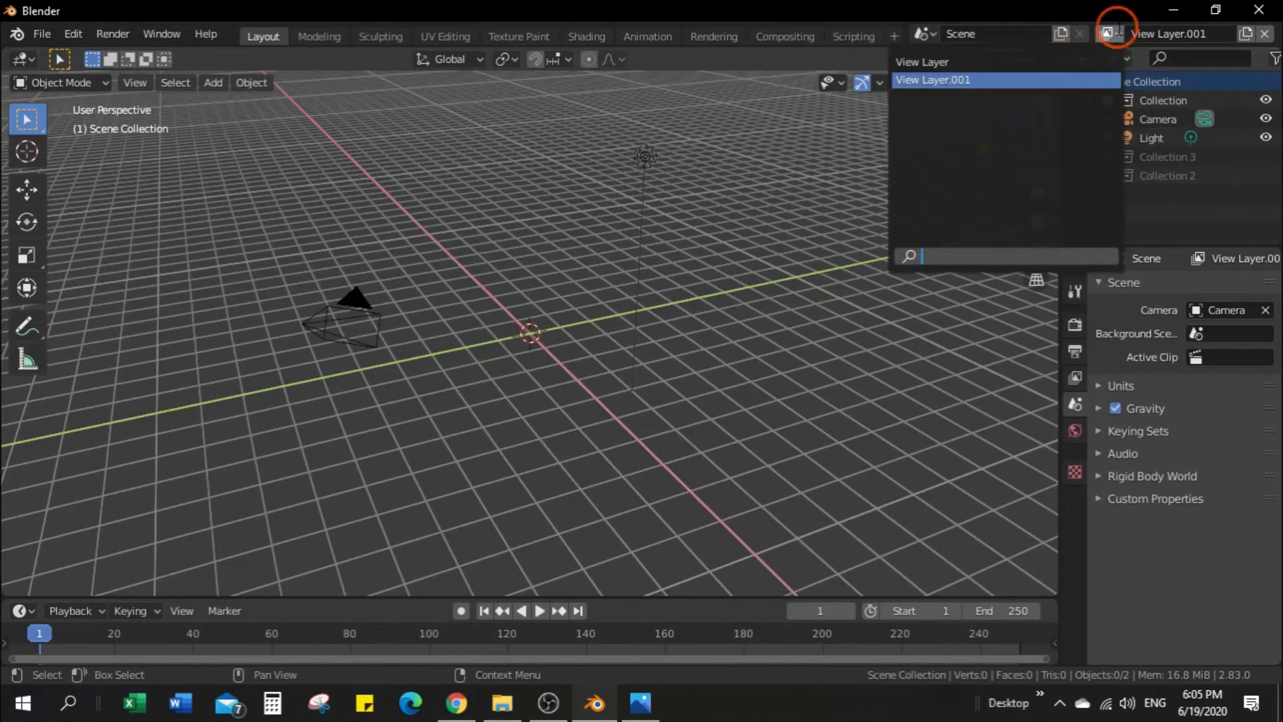
left_click(1044, 59)
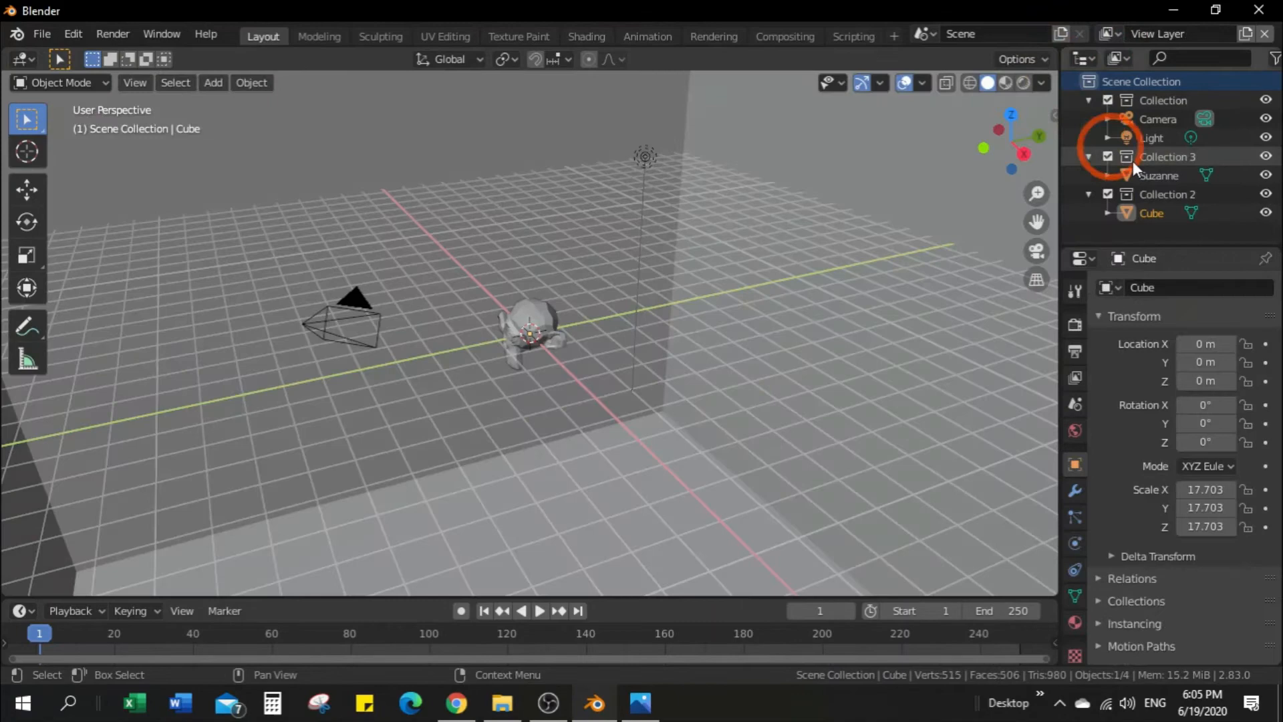
left_click(1108, 35)
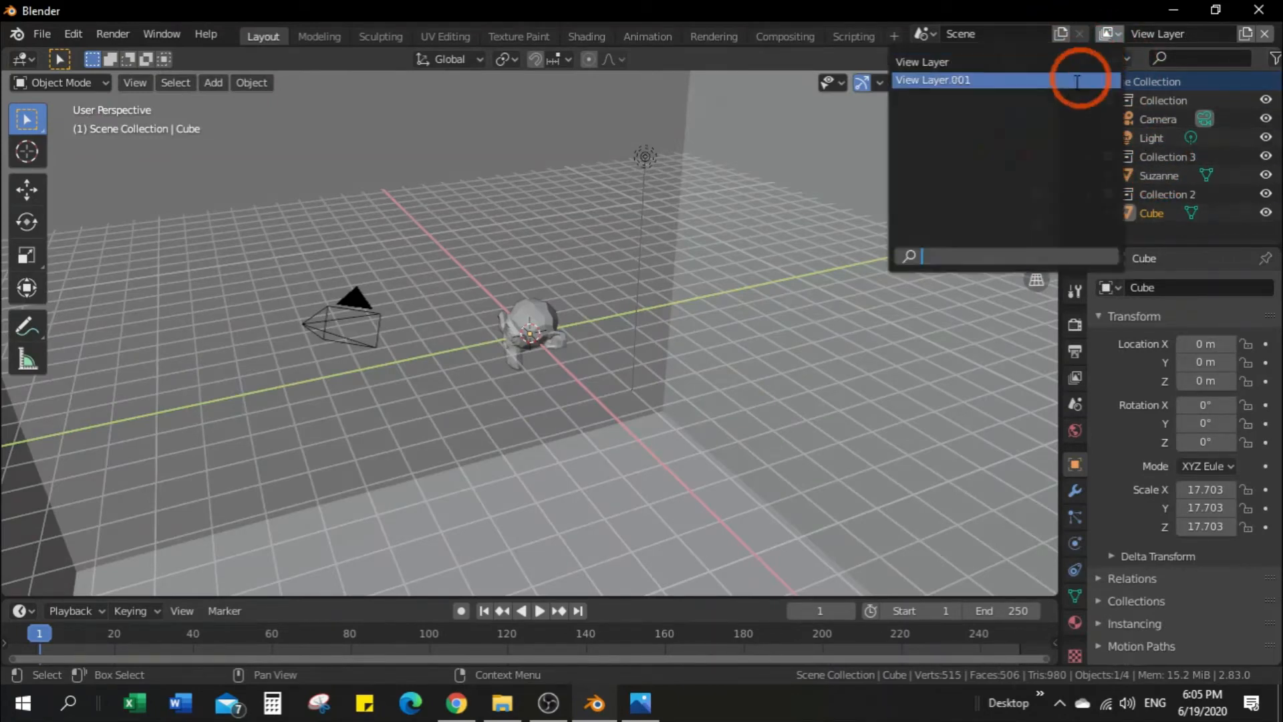
left_click(1083, 79)
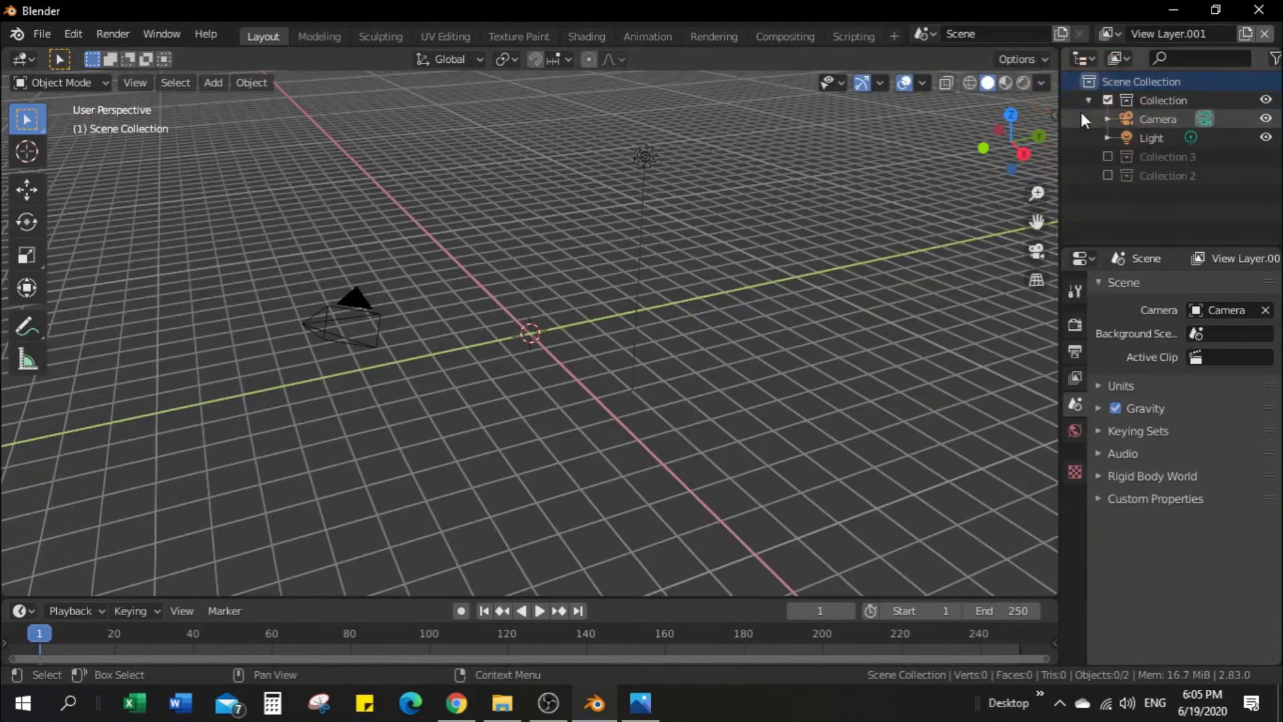
Include Collection 3 and Collection 2 again in View Layer.001
left_click(1108, 157)
left_click(1109, 193)
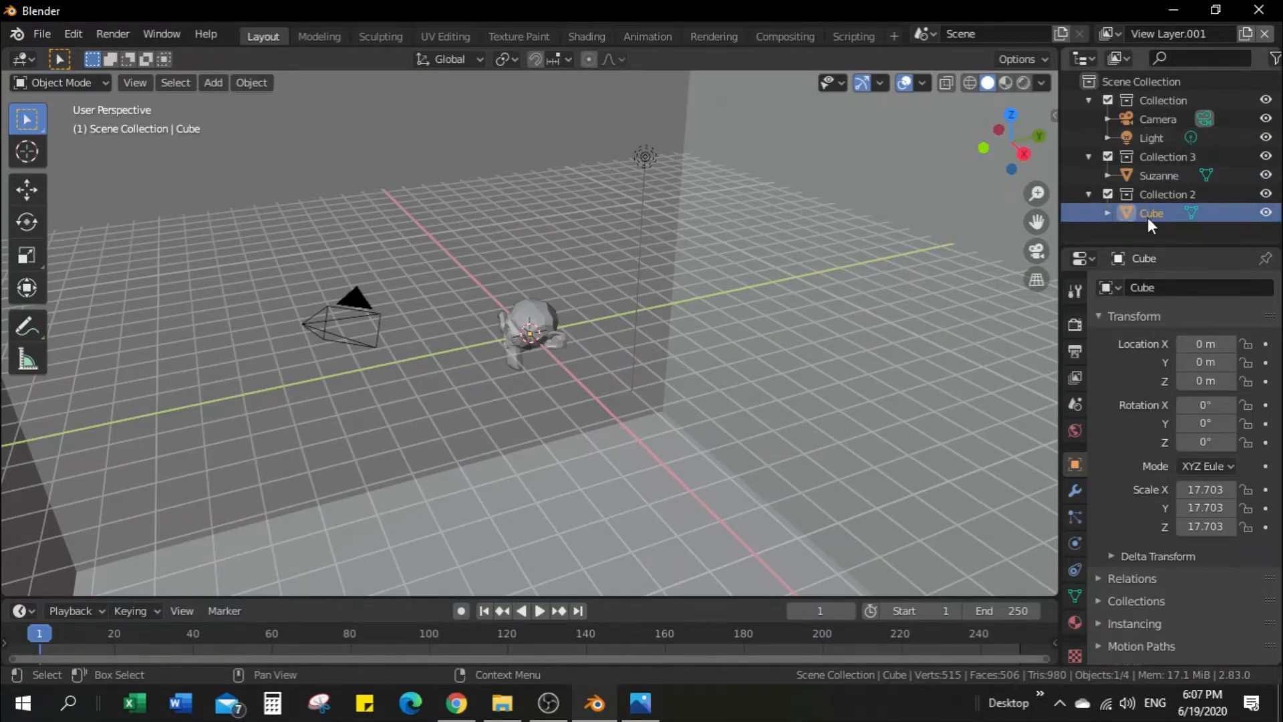
Move the Cube object out of Collection 2 to the Scene Collection level and back into Collection 2
left_click_drag(1148, 218, 1121, 151)
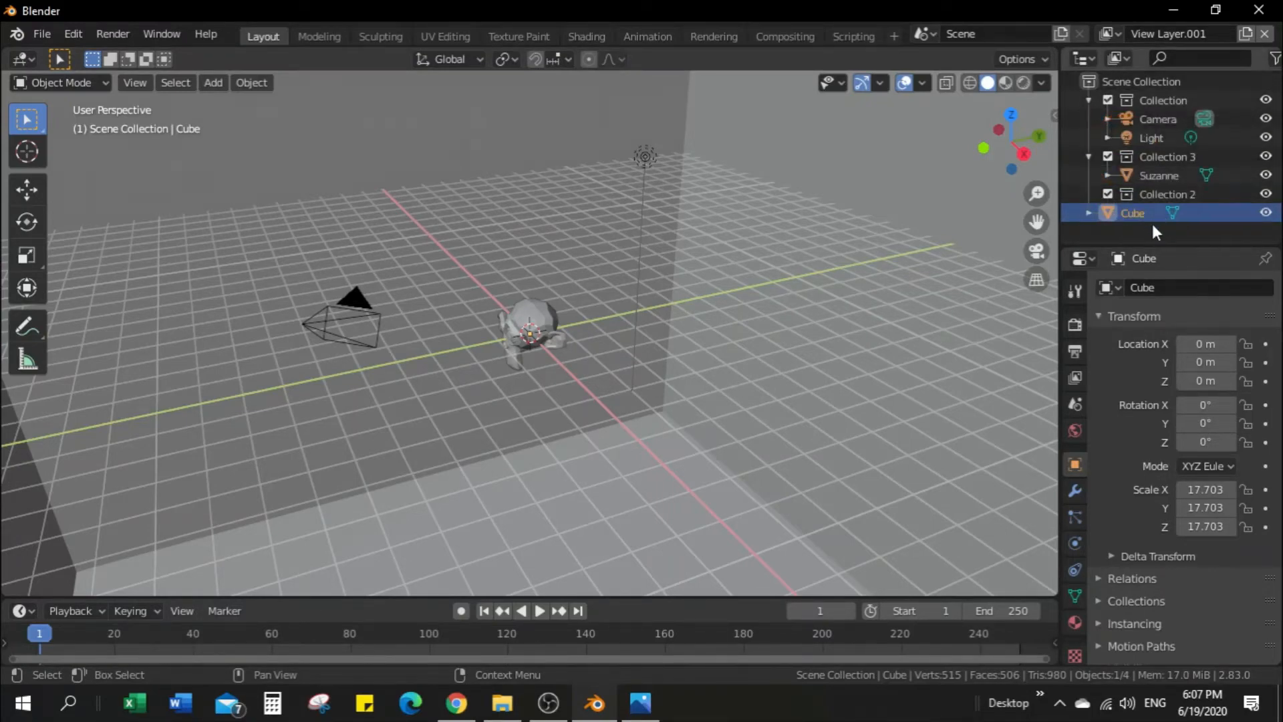
left_click_drag(1140, 219, 1152, 198)
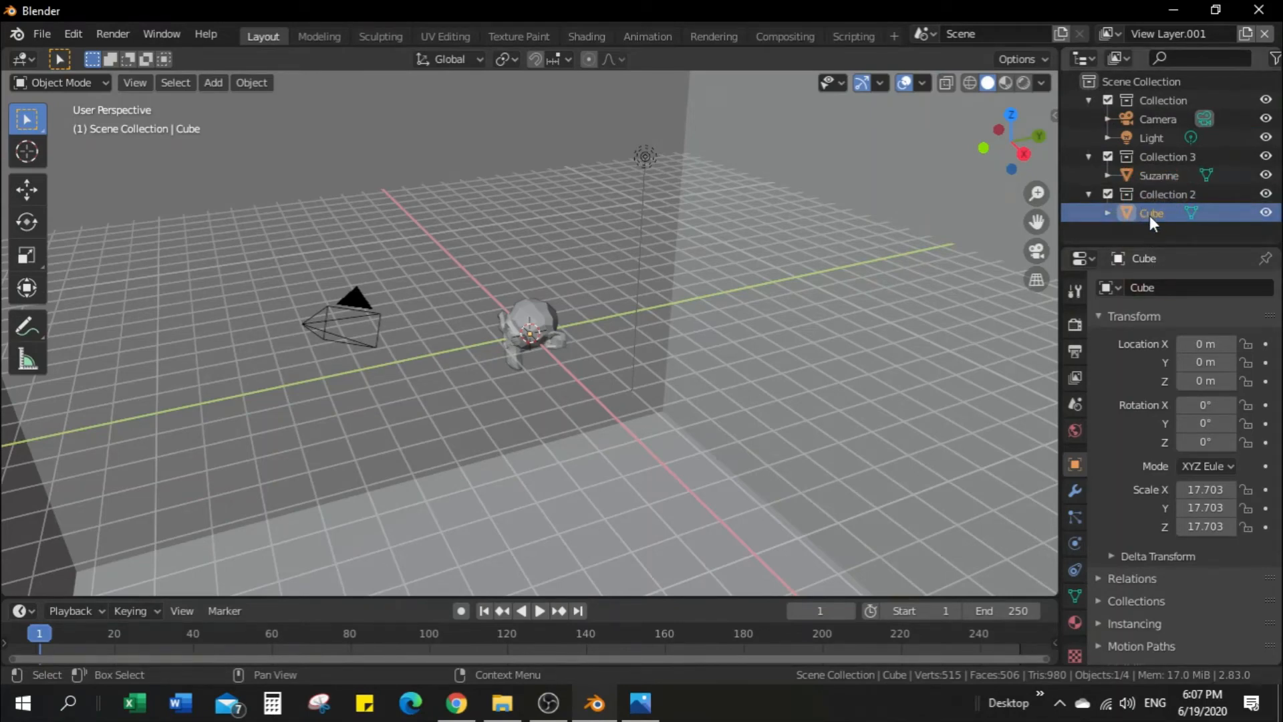
Link the Cube object to Collection in addition to Collection 2, and unlink it from Collection again
key("shift+m")
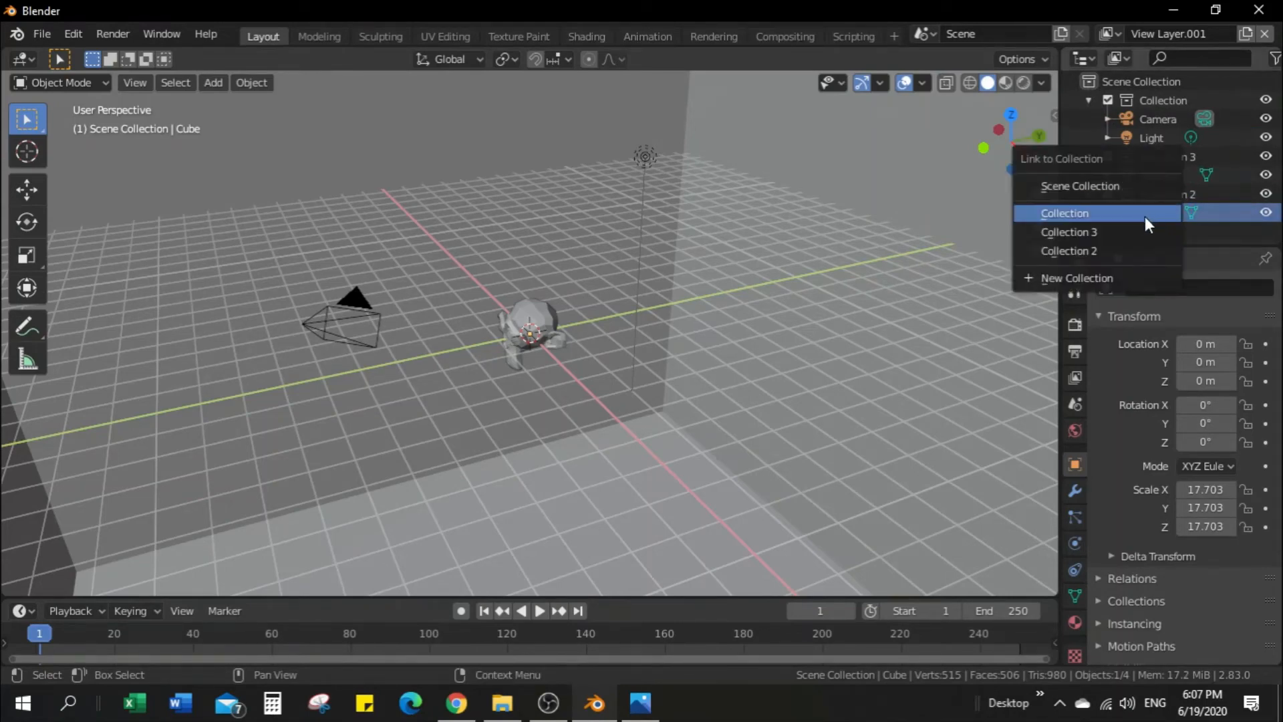
left_click(1133, 213)
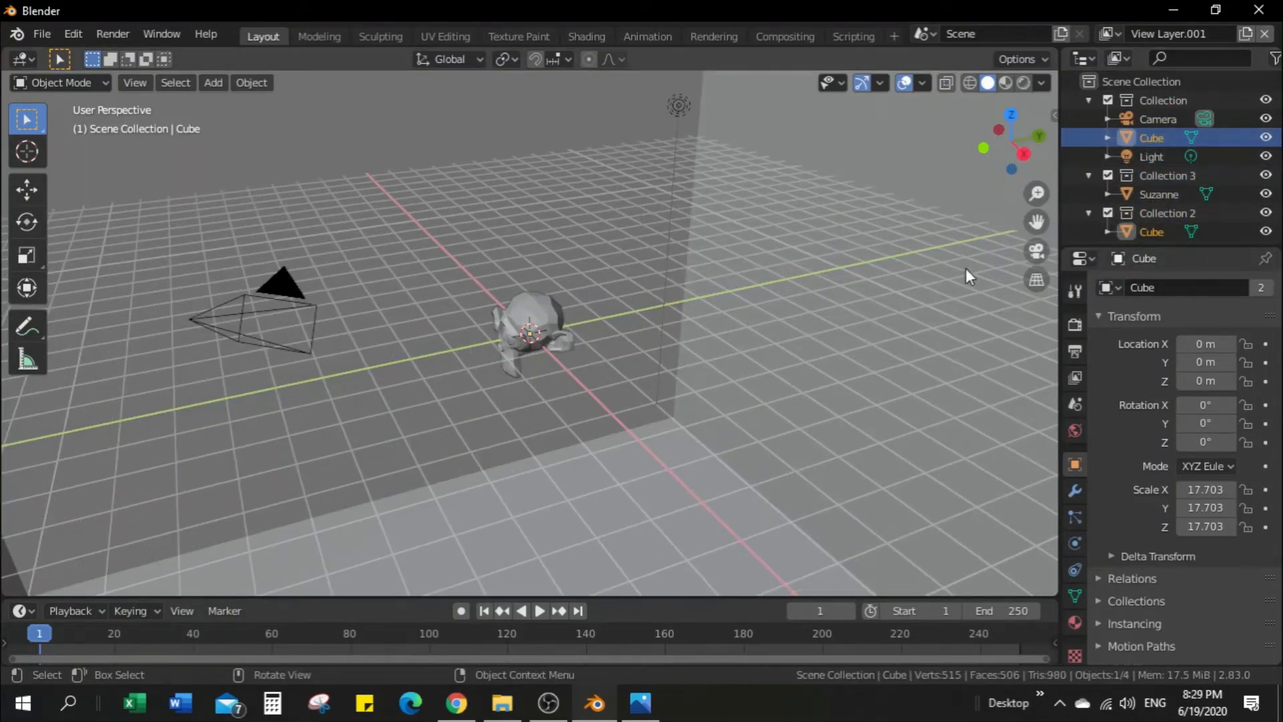
right_click(1145, 142)
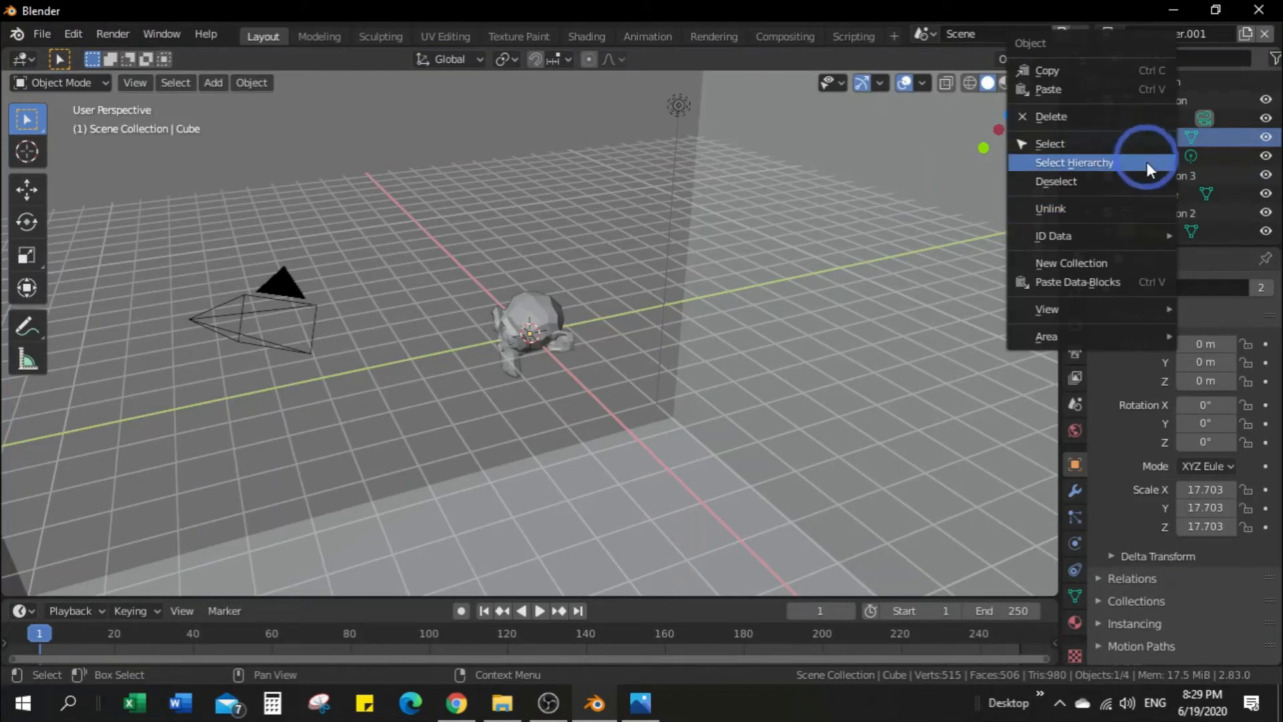
left_click(1114, 208)
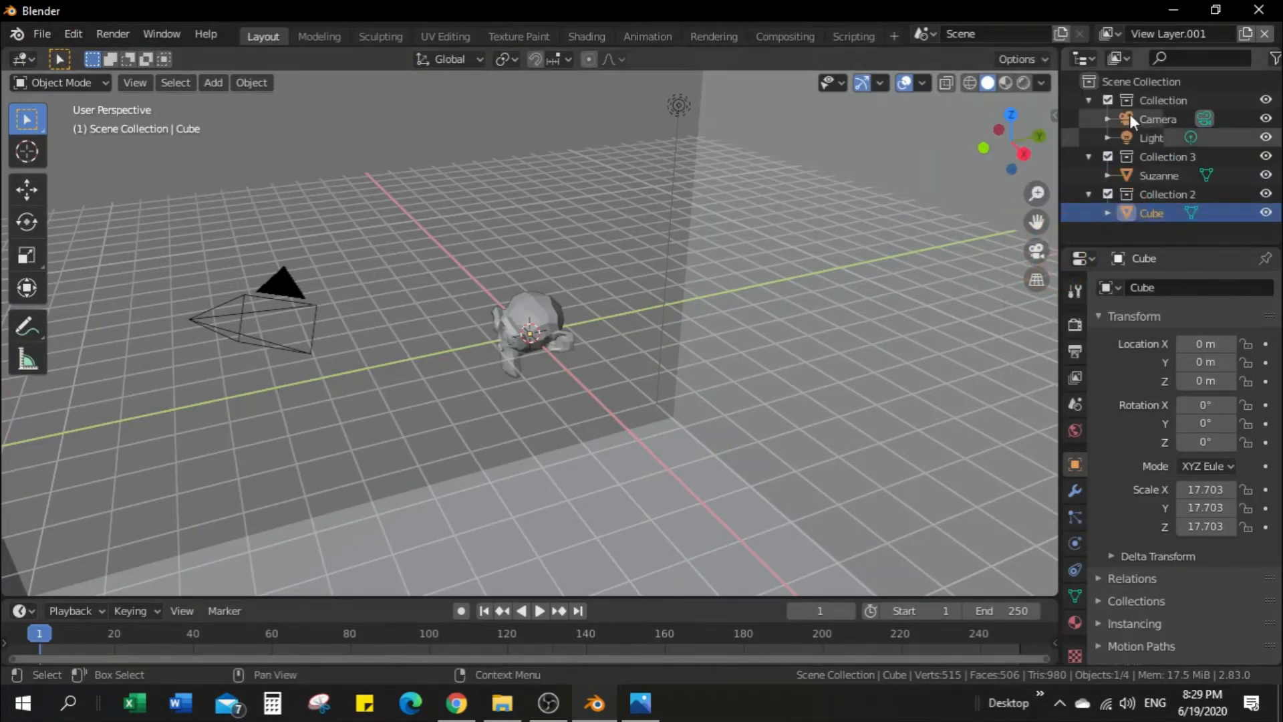
Rename the collection that holds the camera and light as car/bg
double_click(1160, 99)
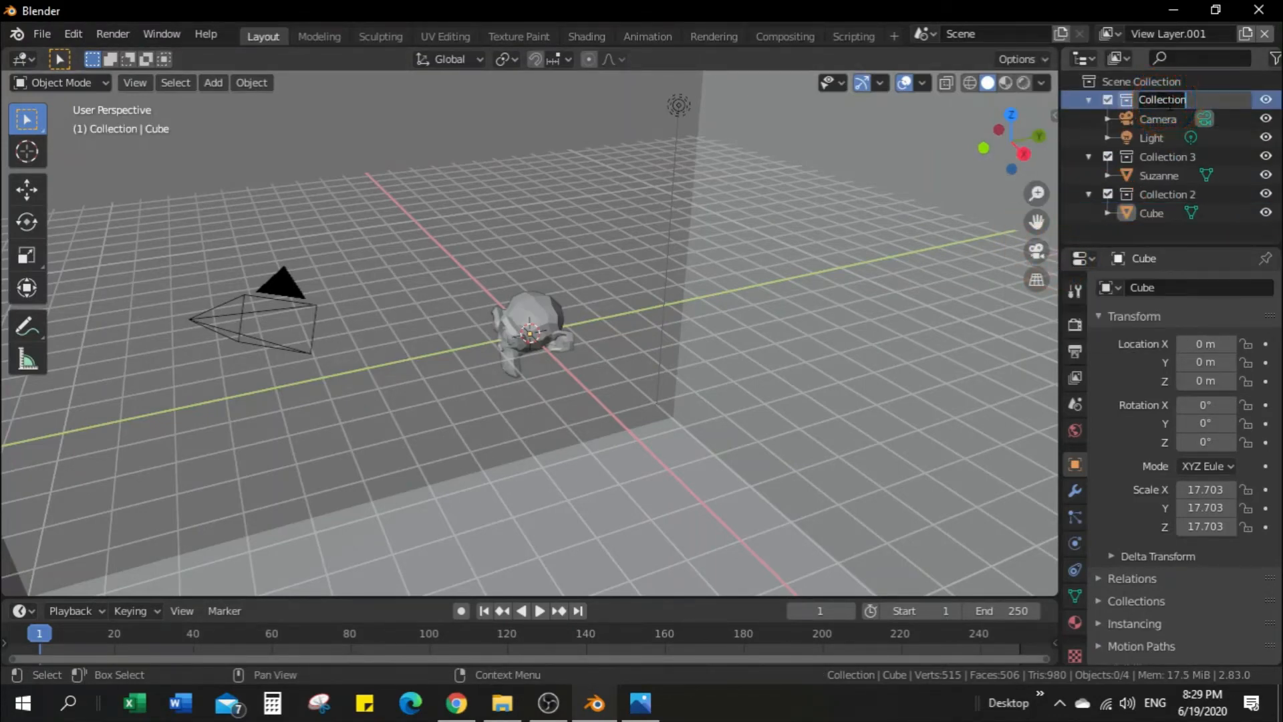
type("car/bg")
left_click(888, 273)
left_click(959, 242)
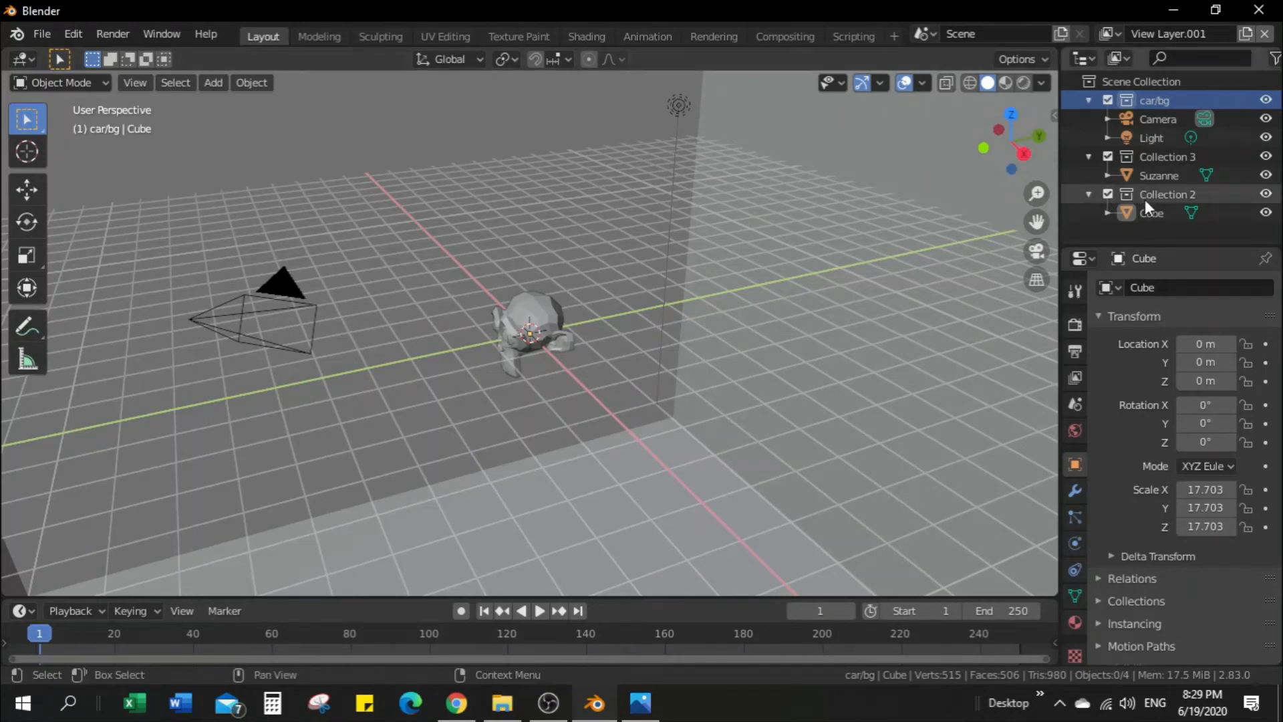
Nest Collection 2 and Collection 3 inside the car/bg collection
left_click_drag(1143, 196, 1126, 100)
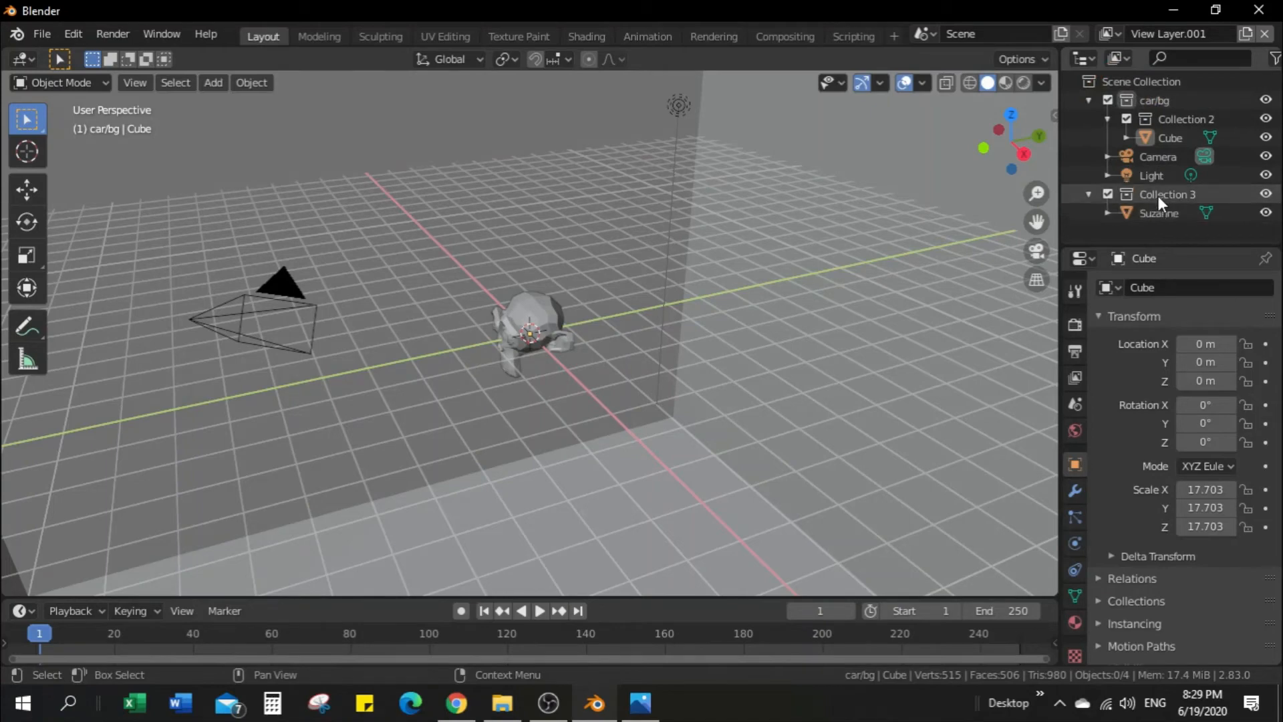
left_click_drag(1159, 194, 1143, 99)
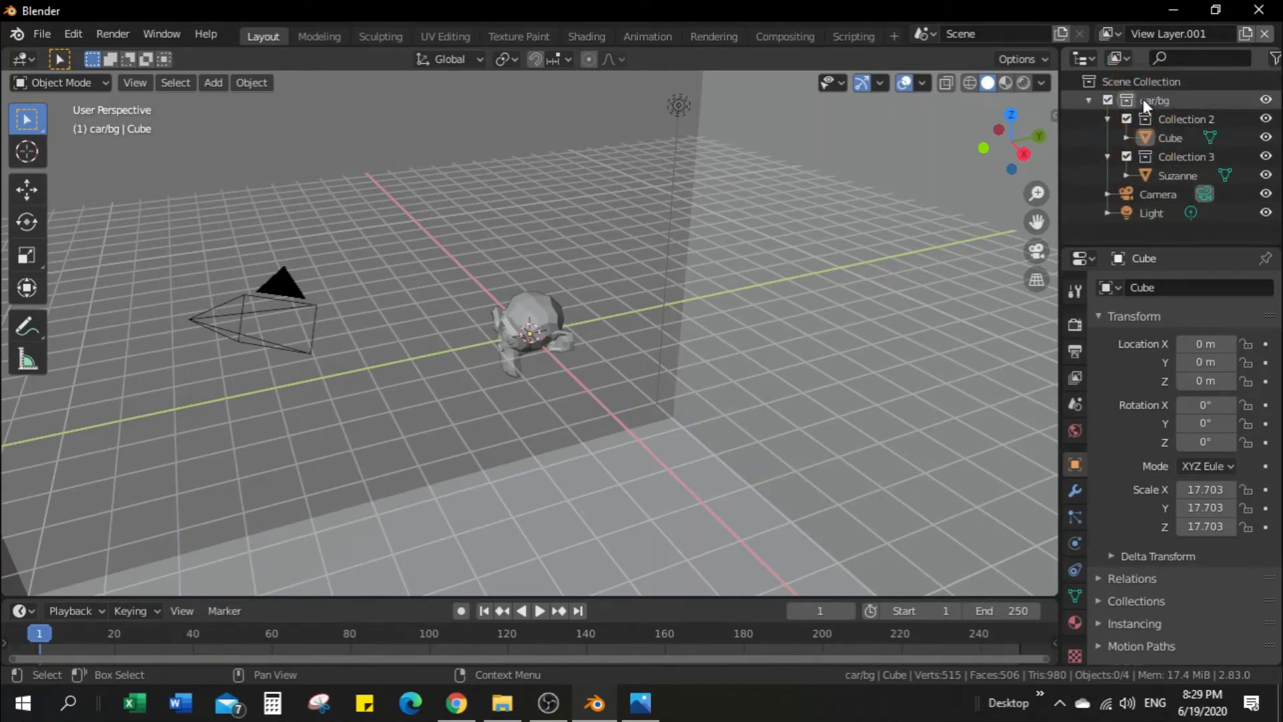
Exclude the whole car/bg collection from the view layer and include it again
left_click(1108, 99)
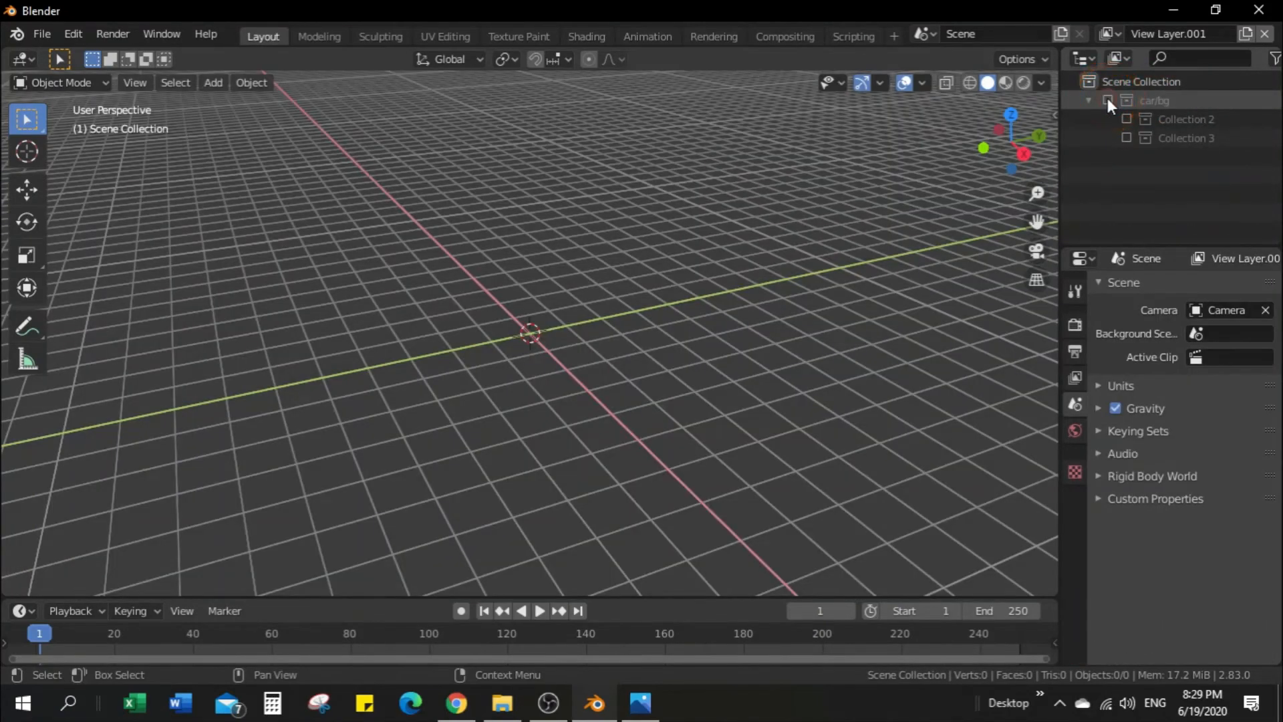
left_click(1108, 99)
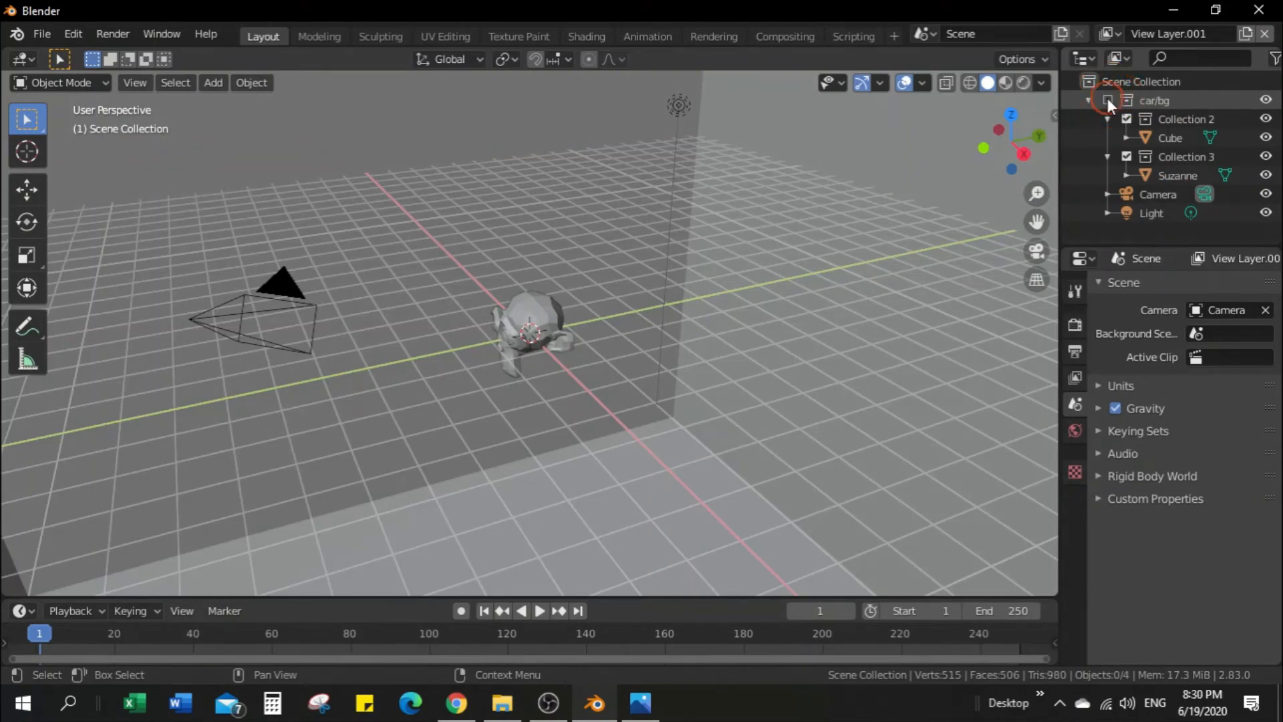
left_click(1108, 99)
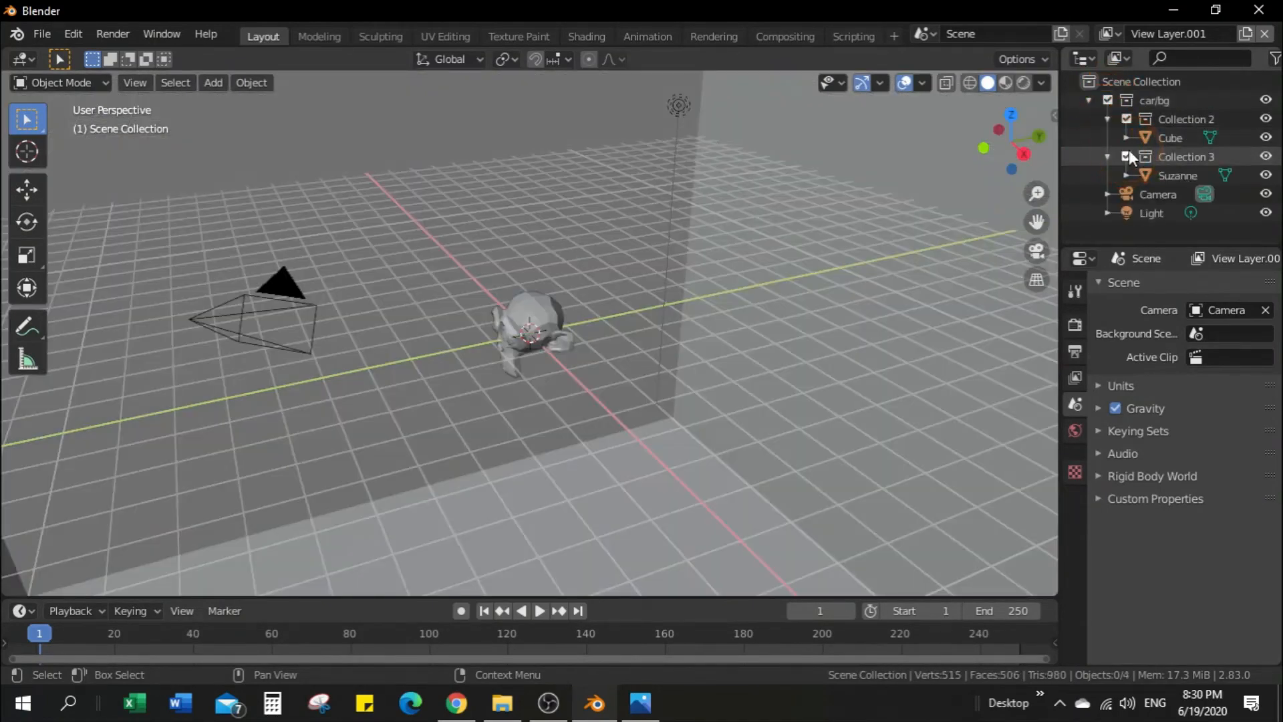
Exclude the nested Collection 3 and Collection 2 from the view layer, and include each of them again
left_click(1127, 156)
left_click(1128, 119)
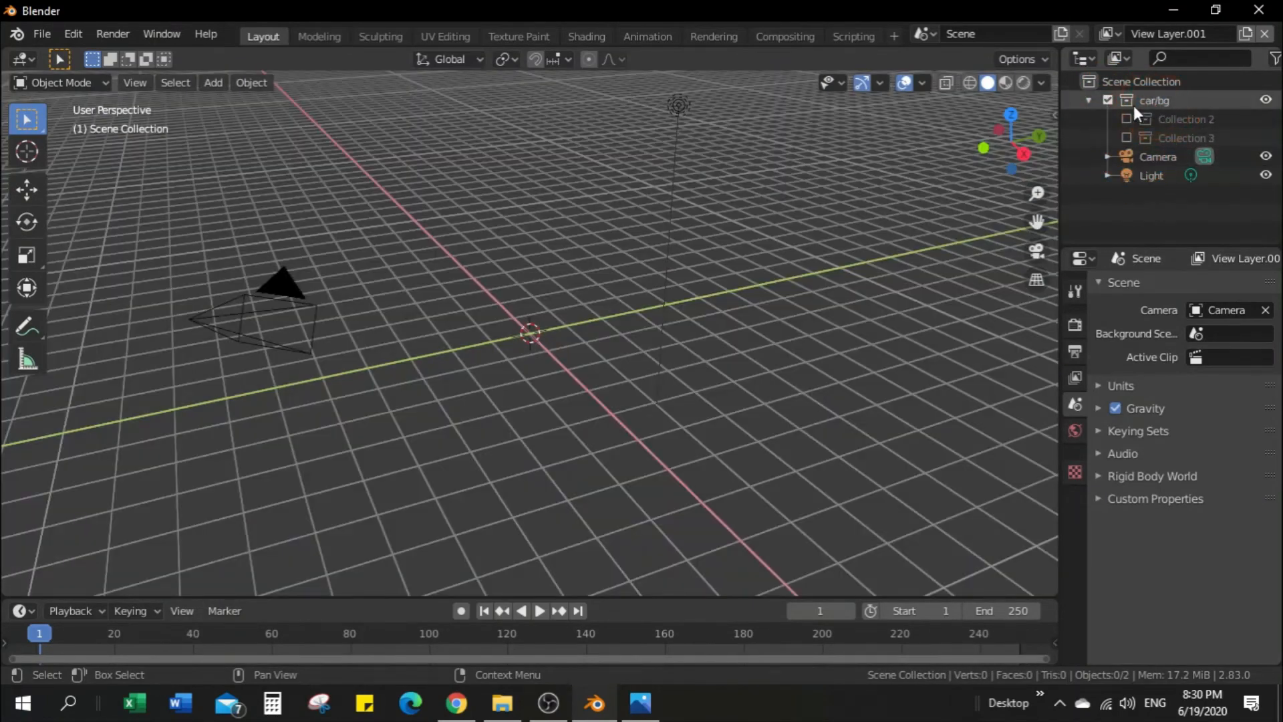
left_click(1127, 138)
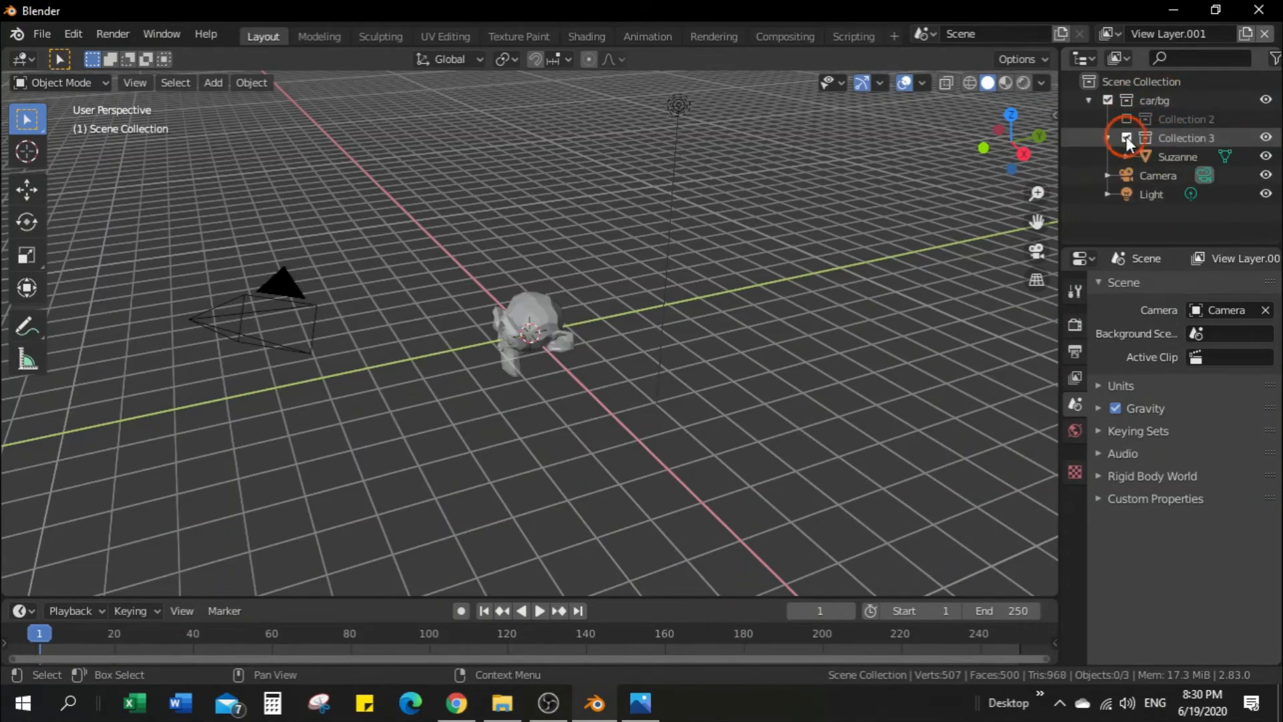
left_click(1127, 119)
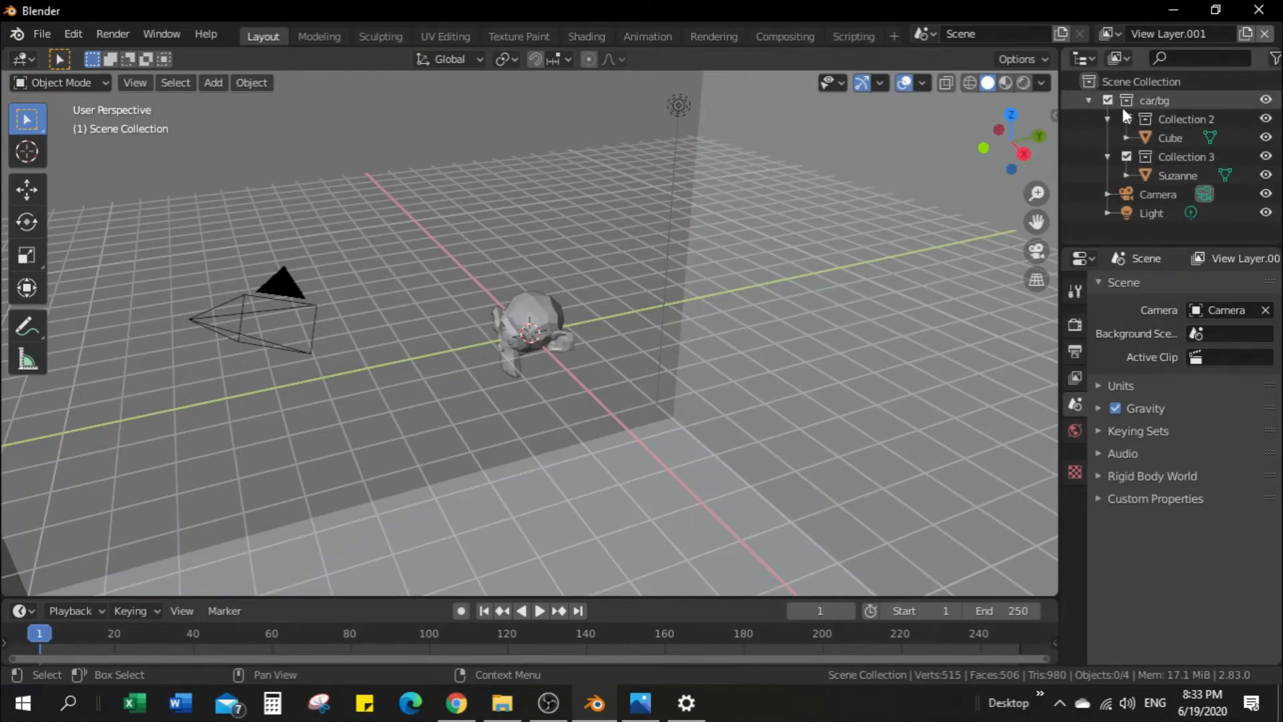
Collapse the contents of Collection 2, Collection 3 and their parent car/bg collection in the Outliner
left_click(1105, 116)
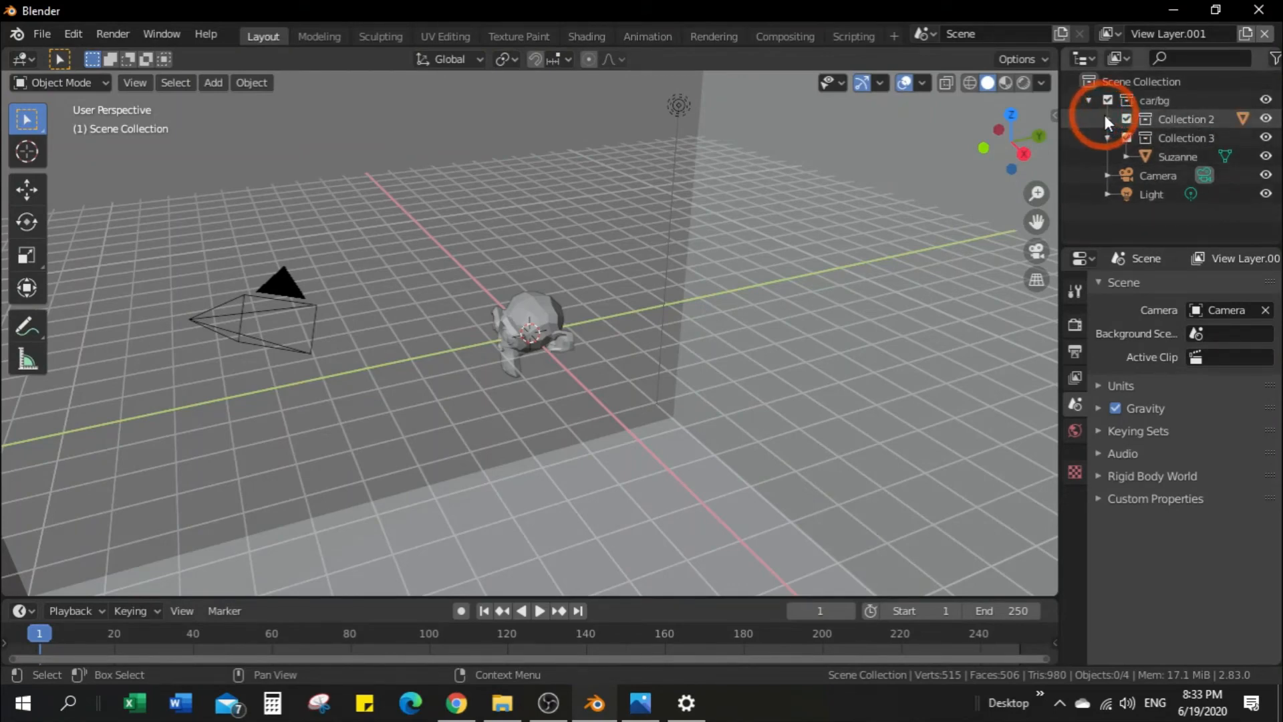
left_click(1105, 117)
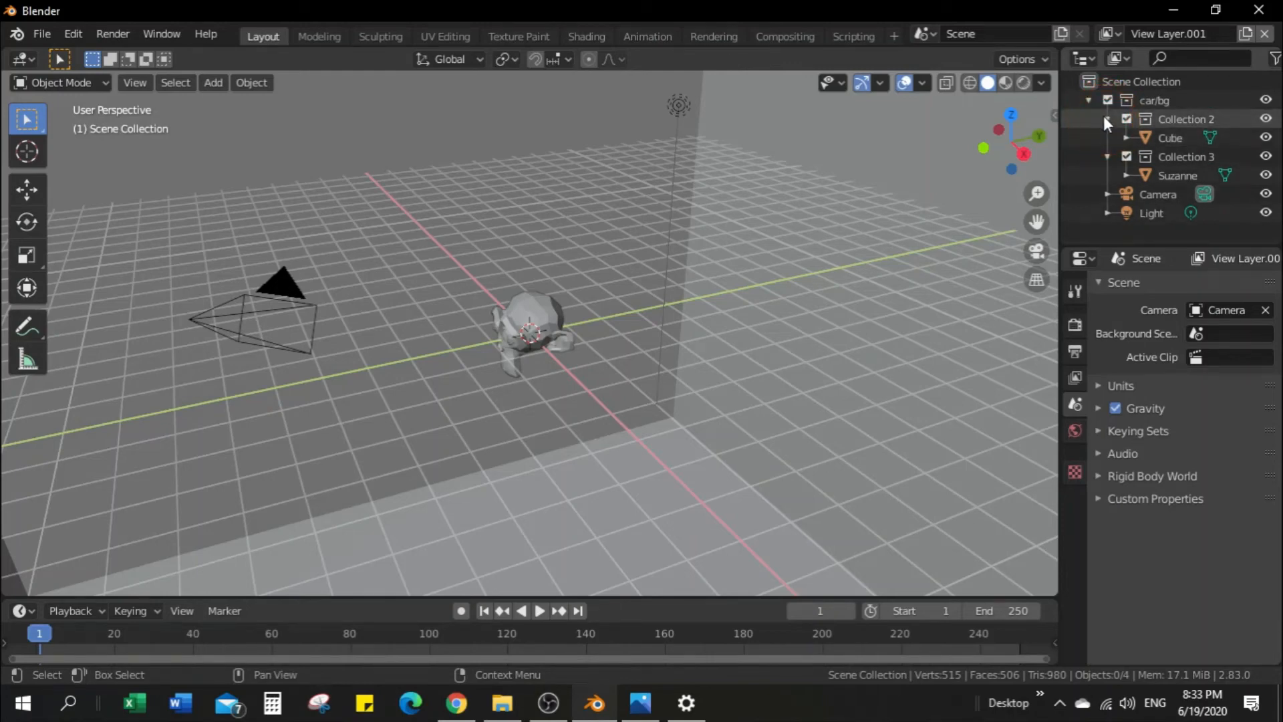
left_click(1106, 121)
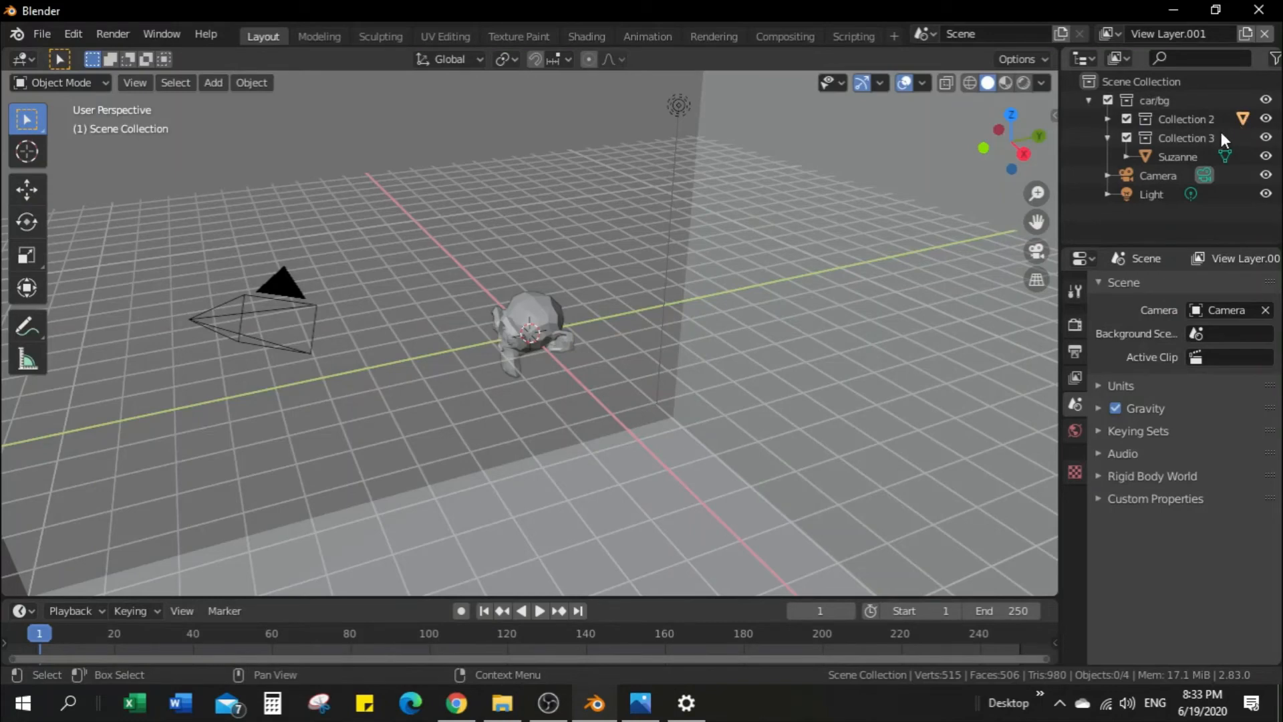
left_click(1107, 139)
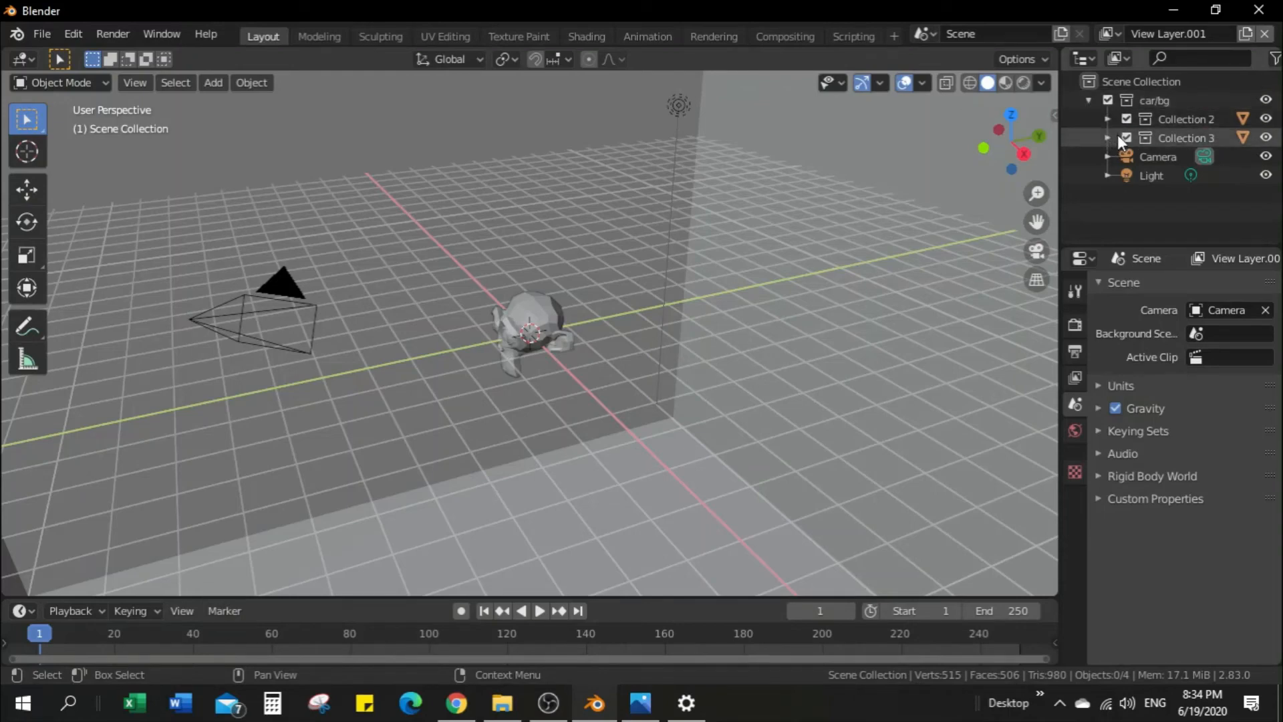
left_click(1089, 99)
left_click(1215, 99)
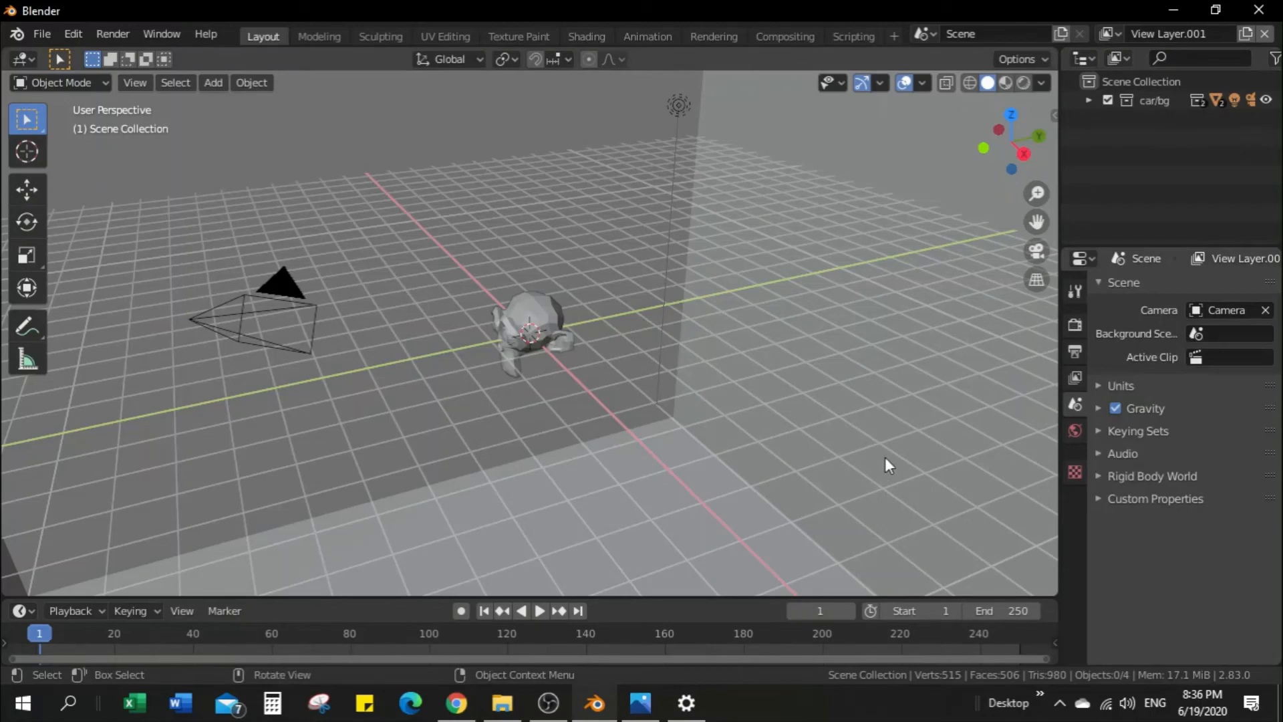
Expand the car/bg collection and delete it without deleting its contents
left_click(1086, 100)
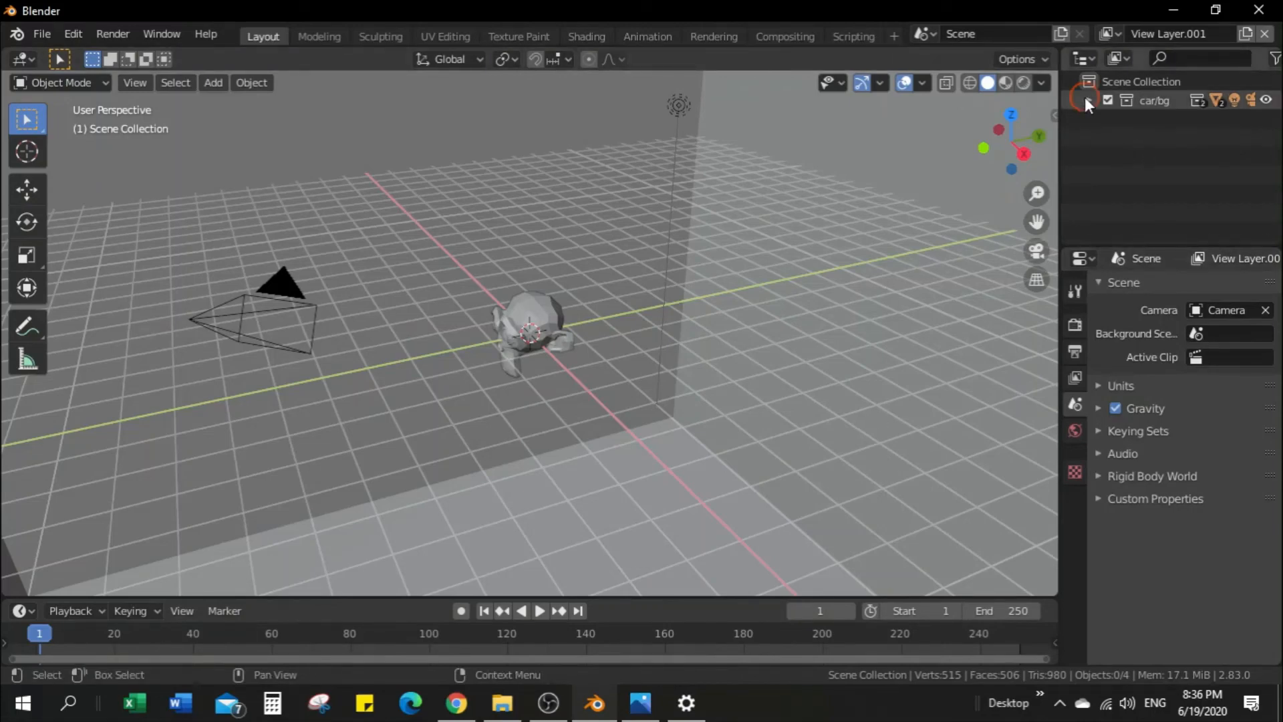
left_click(1166, 100)
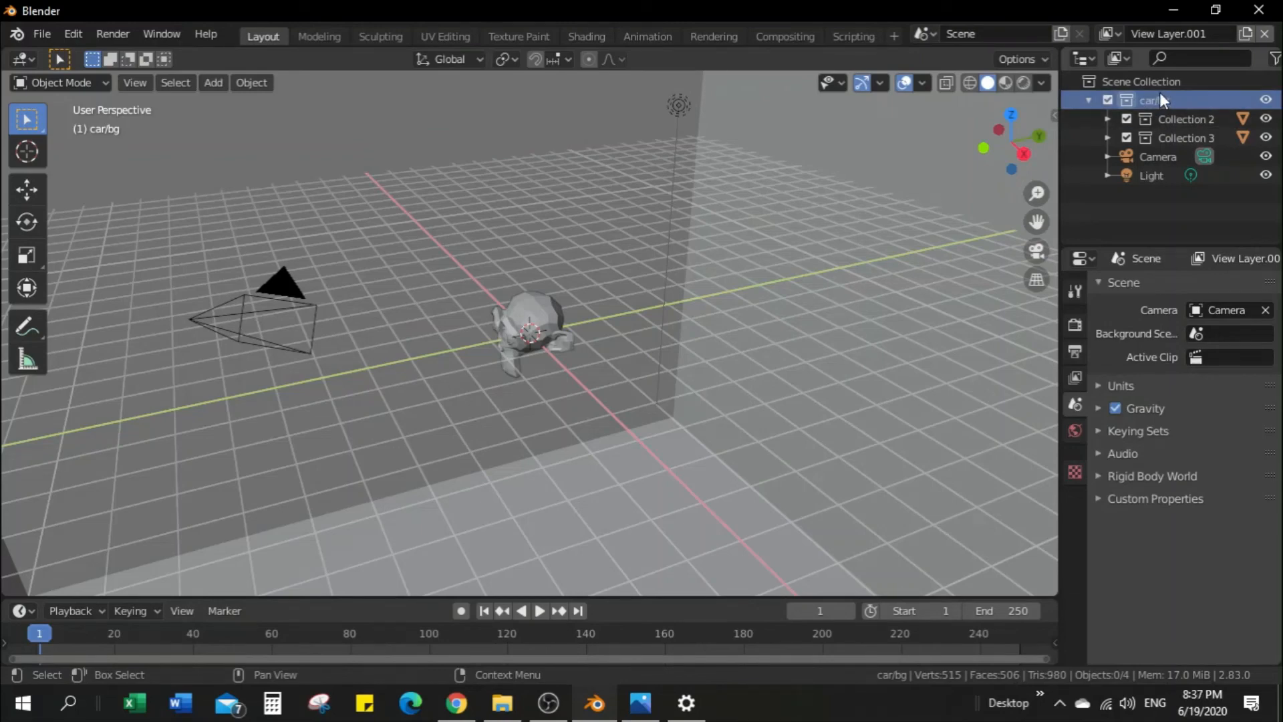
key("Delete")
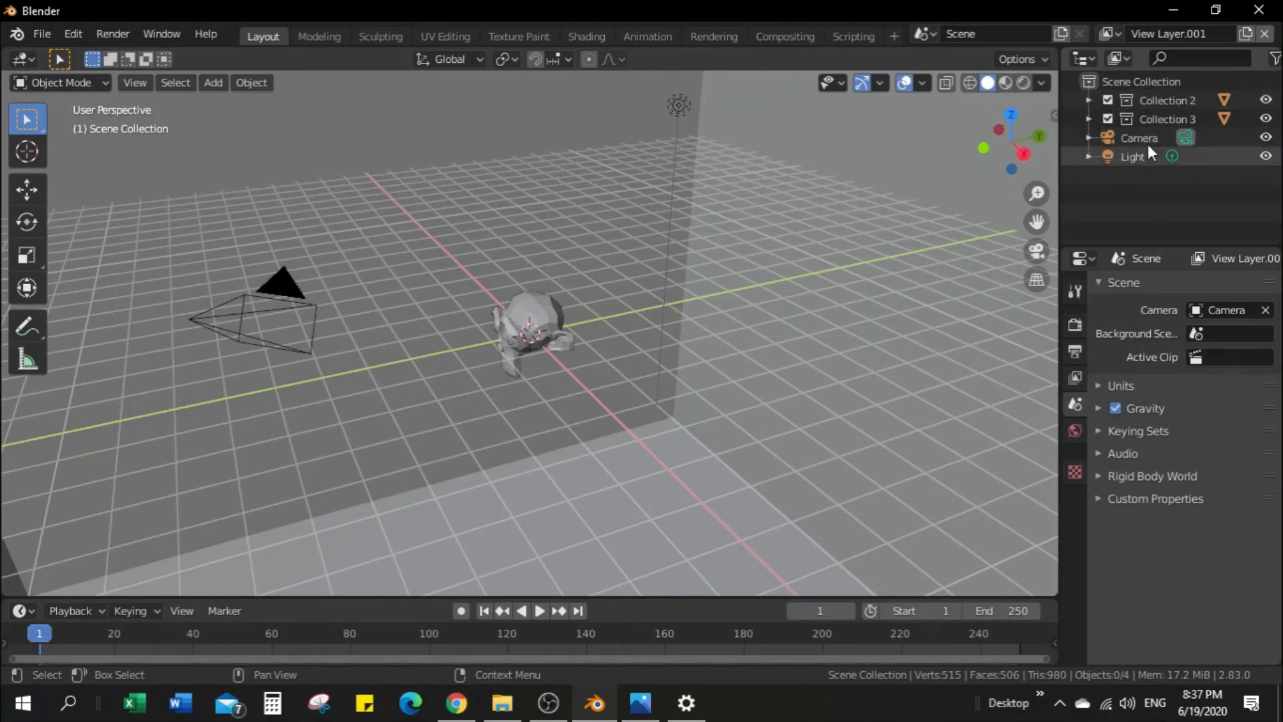
Expand Collection 2 and Collection 3 in the Outliner to show the objects they contain
left_click(1132, 100)
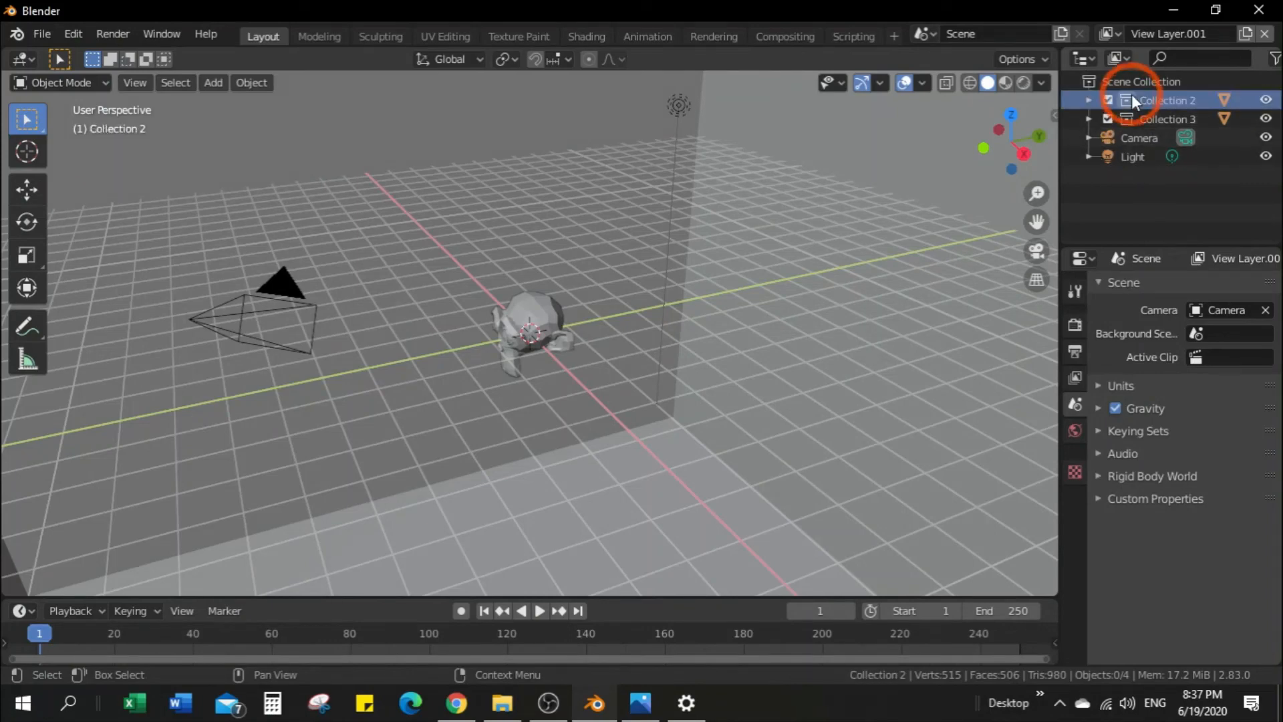
left_click(1106, 100)
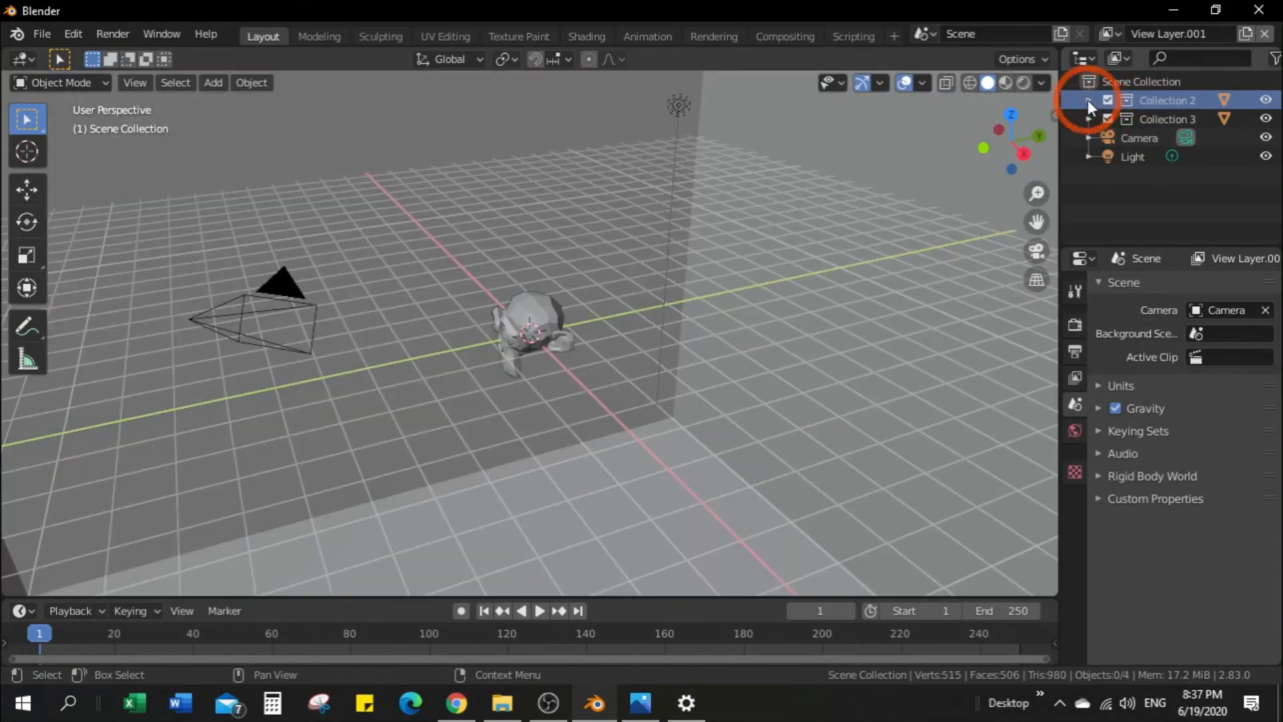
left_click(1088, 99)
left_click(1089, 138)
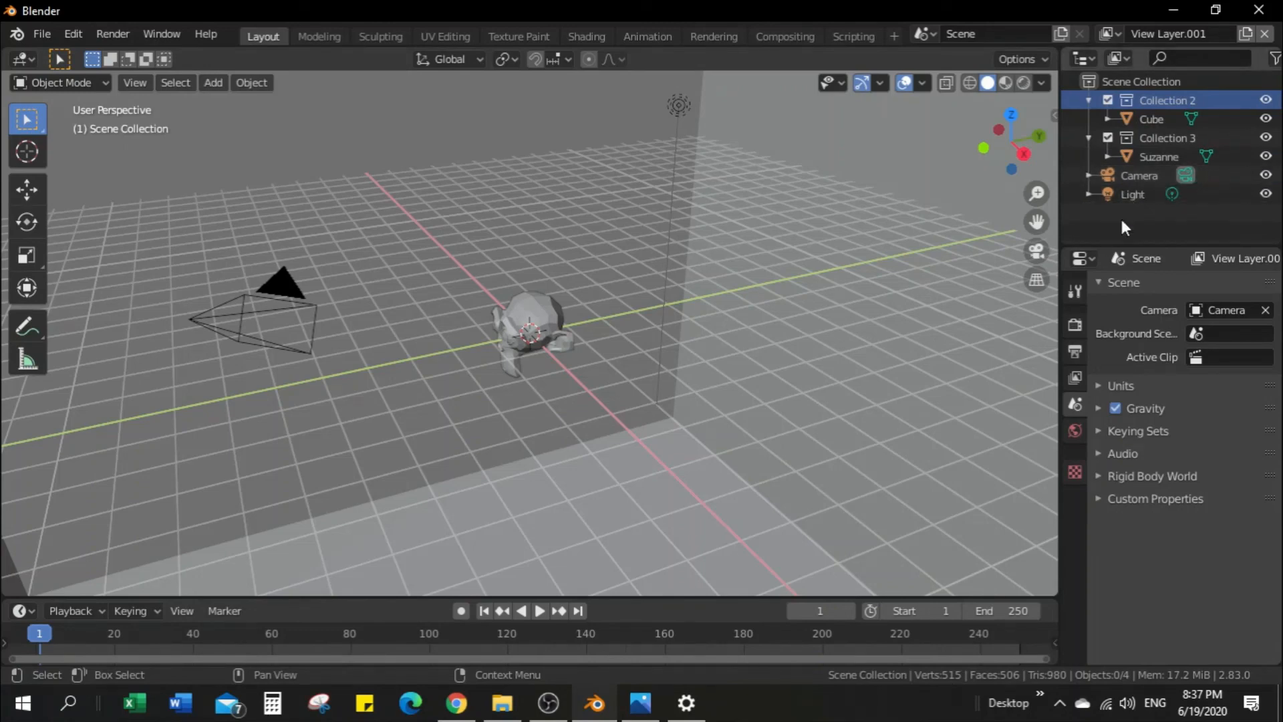
left_click_drag(1273, 194, 1243, 236)
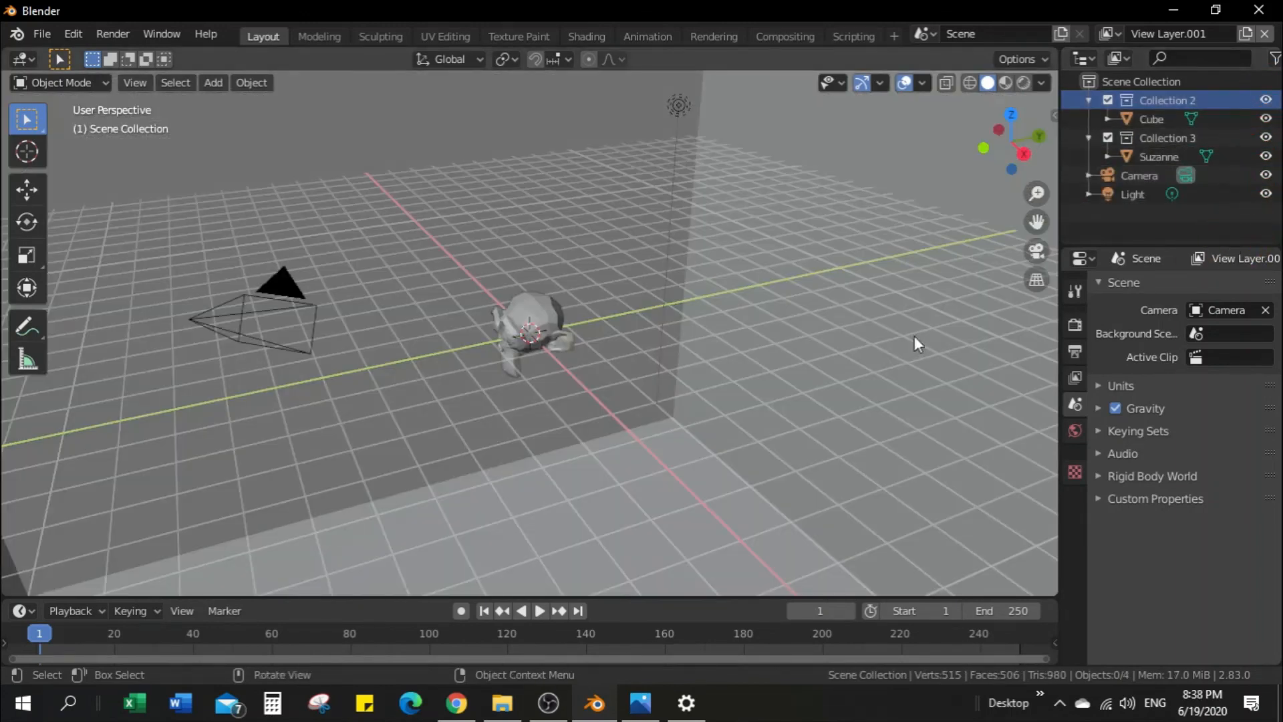